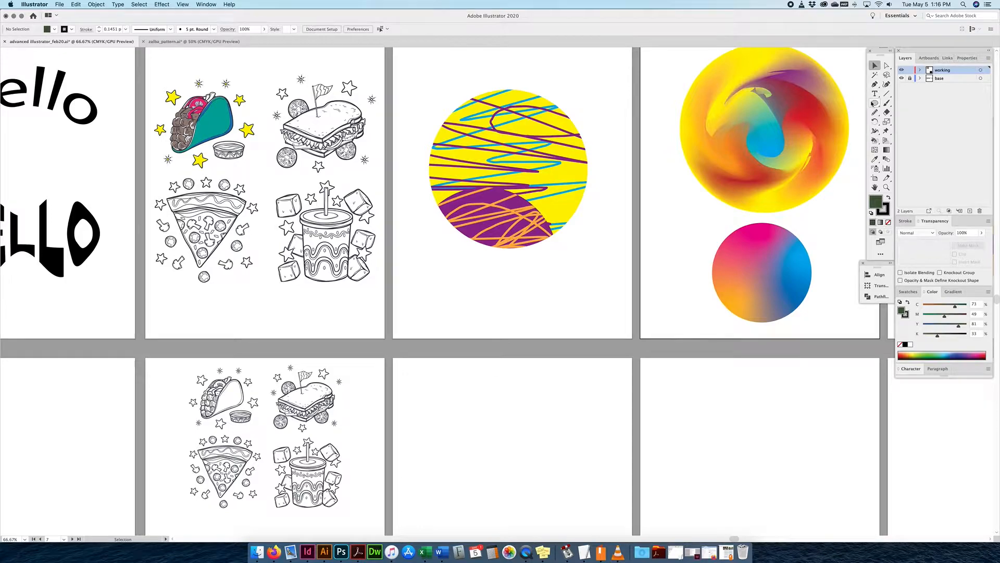
Step: Draw a dark green circle about 463 pt wide on the blank artboard below the striped circle and remove its stroke
scroll(501, 268, down, 5)
drag(519, 293, 578, 204)
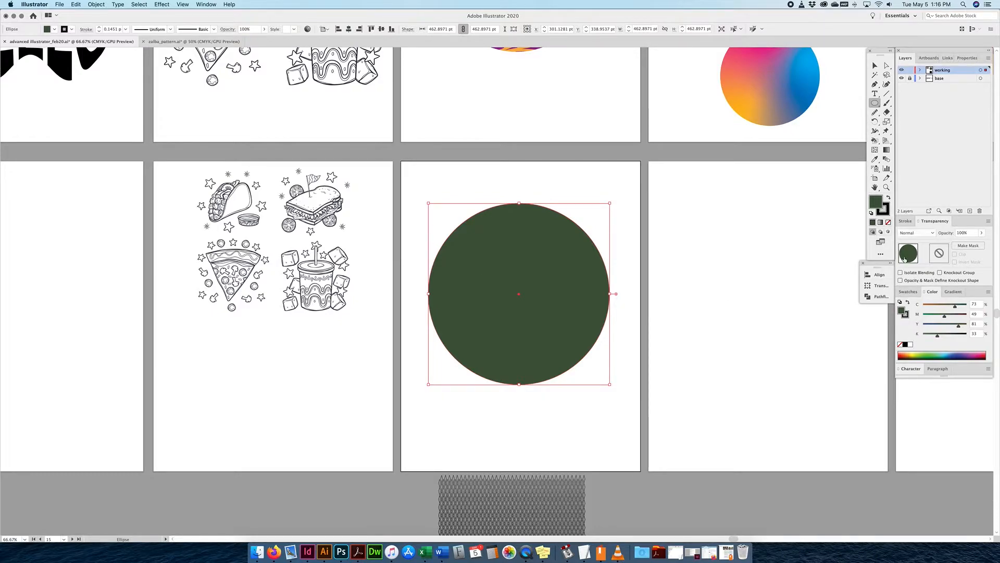
key(x)
key(slash)
click(715, 243)
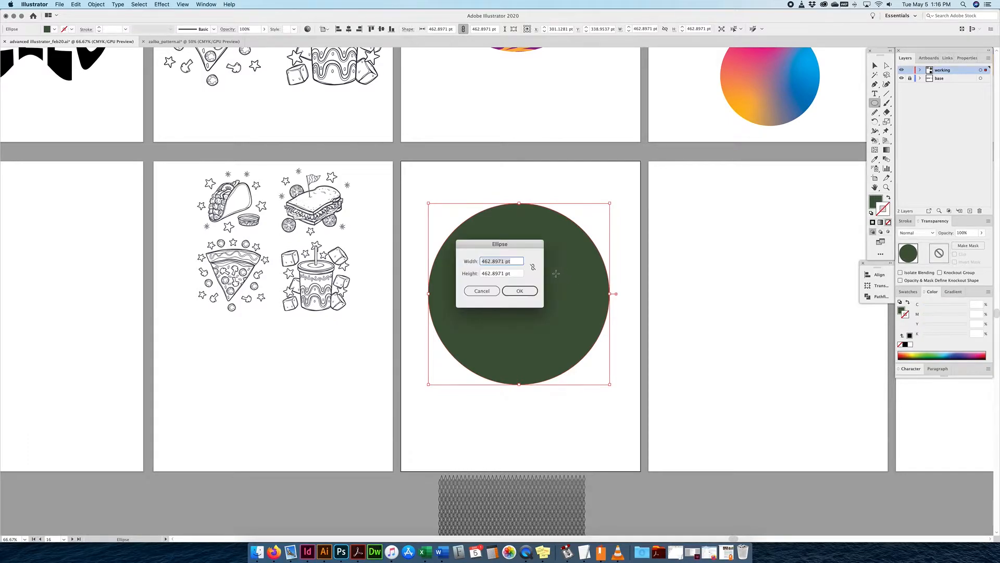
key(Escape)
Step: Move the green circle straight up about 47 pt on its artboard
click(880, 65)
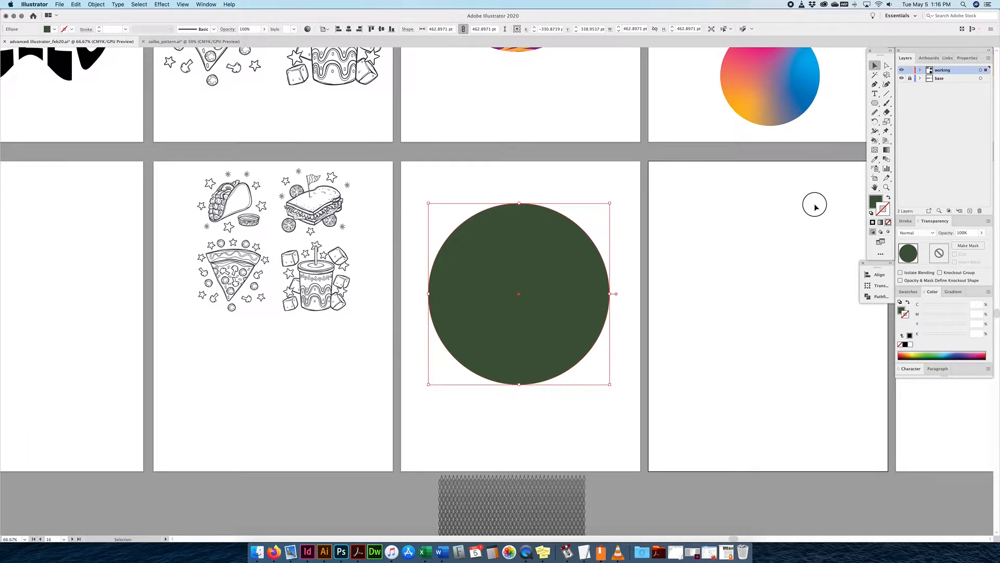
click(815, 206)
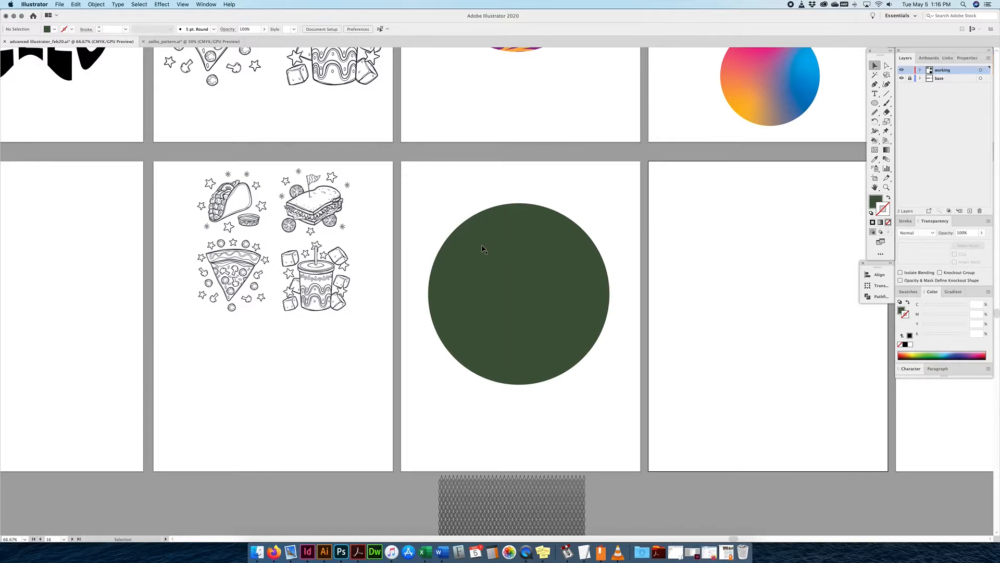
click(484, 248)
drag(485, 248, 501, 237)
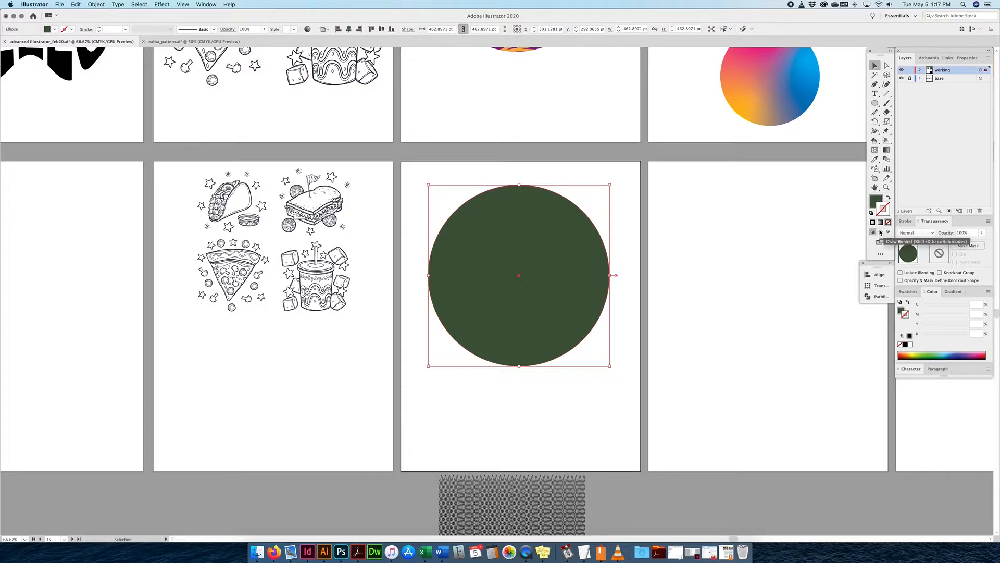
Step: Draw three overlapping blue circles about 265 pt wide with white outlines along the lower edge of the green circle
click(875, 103)
drag(590, 404, 536, 300)
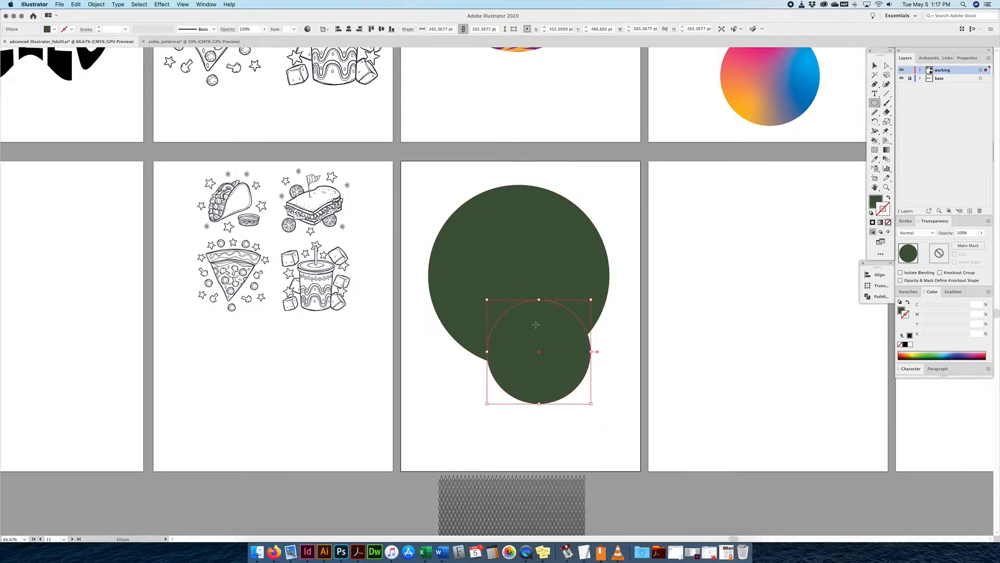
click(929, 354)
click(910, 344)
click(902, 311)
click(954, 356)
click(875, 65)
drag(572, 352, 635, 345)
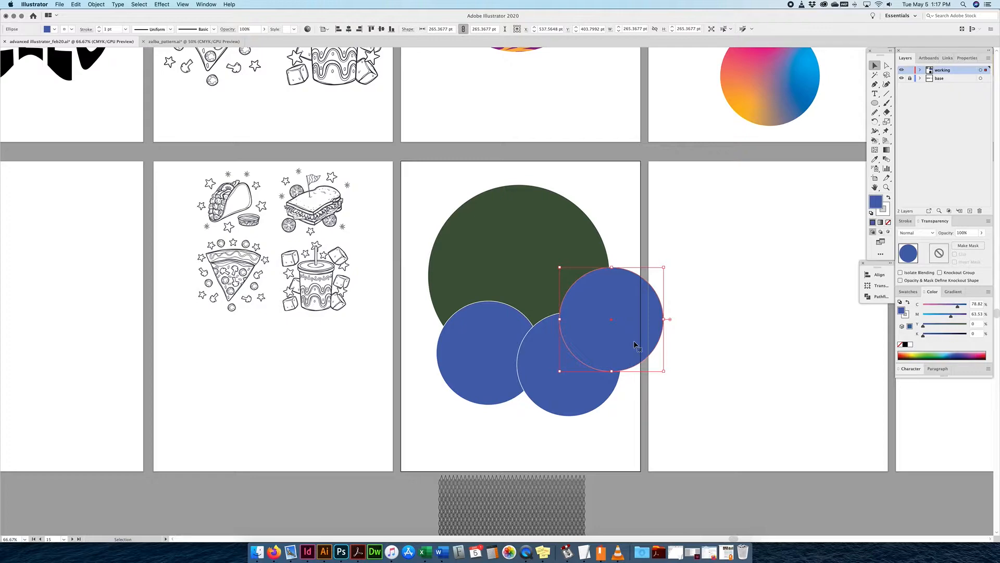
Step: Send the large green circle to the back of the stacking order
click(512, 214)
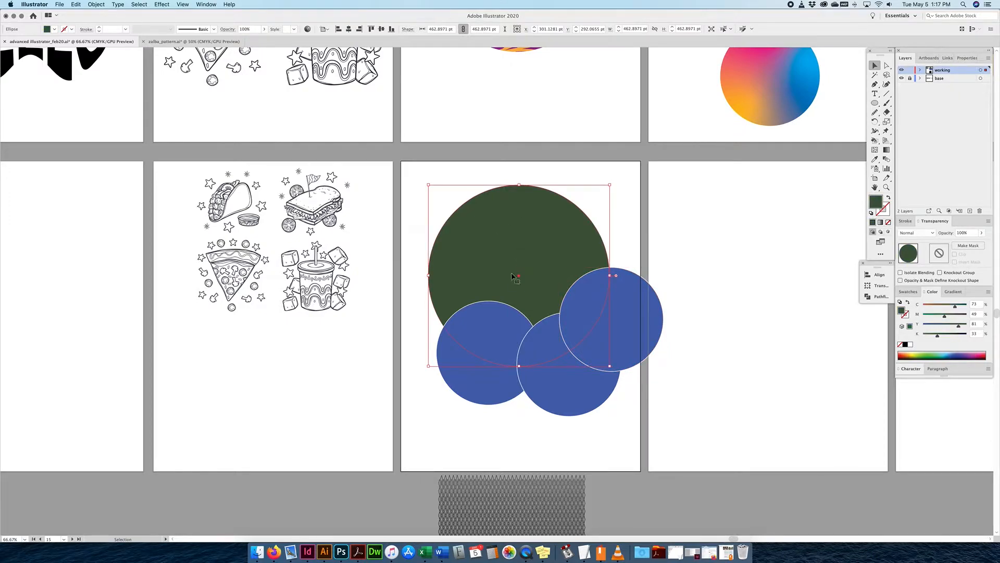
click(97, 6)
mouse_move(104, 21)
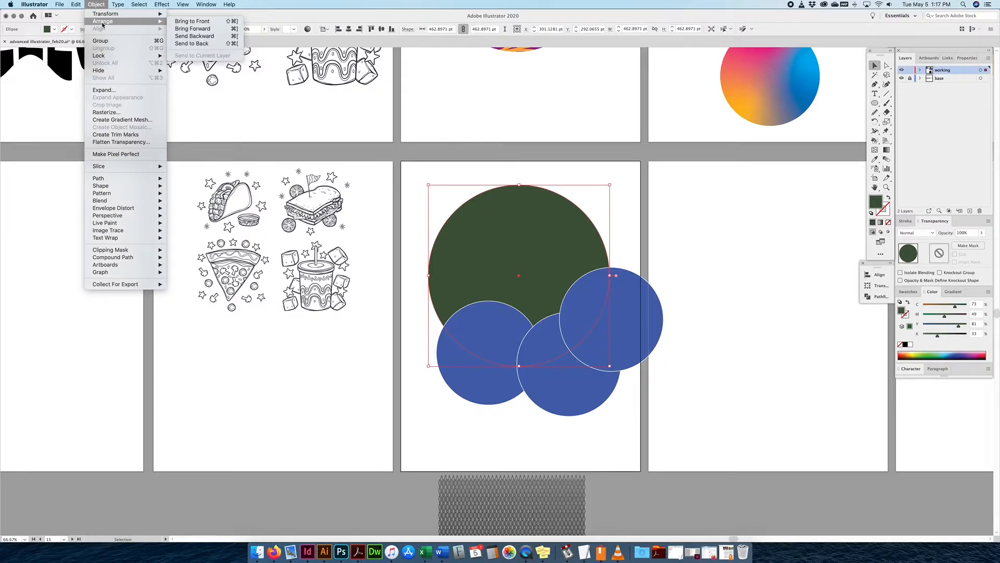
click(190, 44)
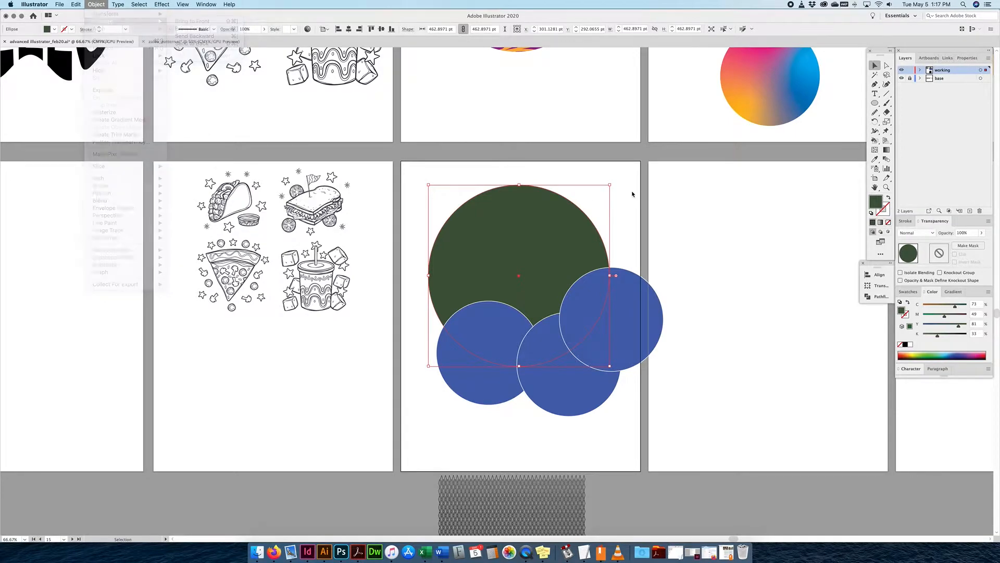
Step: Bring the large green circle to the front of the blue circles, undo the reordering and deselect it
click(97, 5)
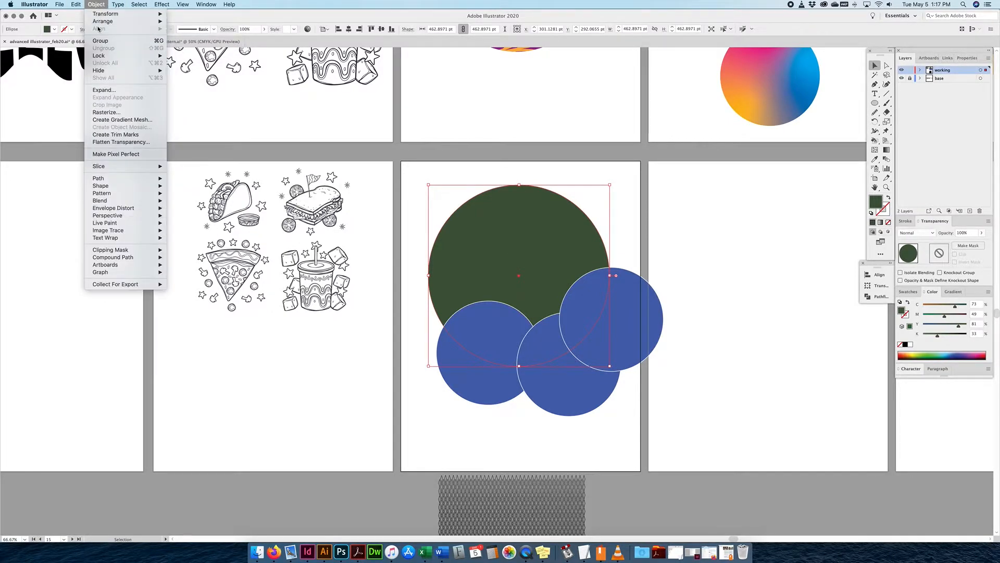
mouse_move(125, 21)
click(196, 21)
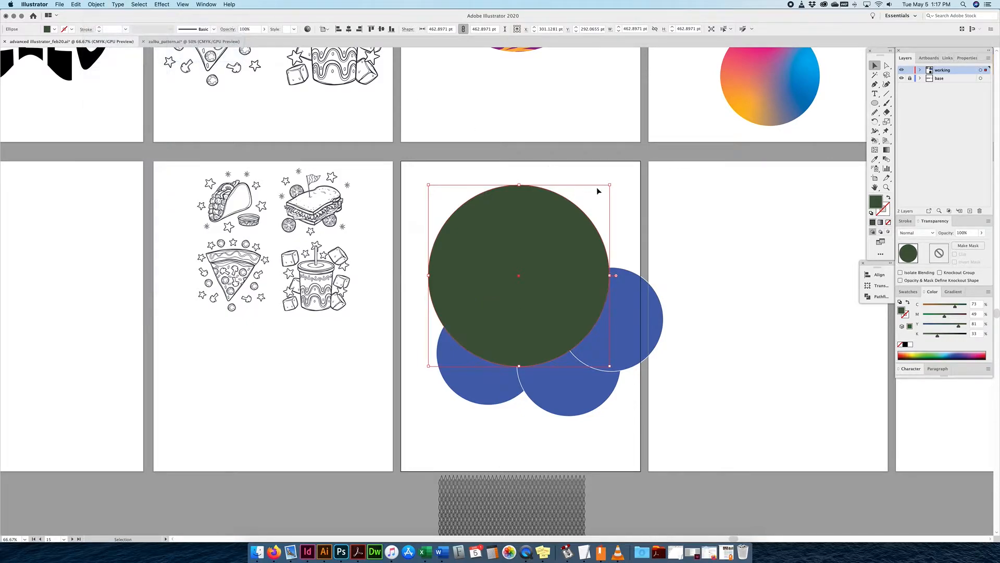
key(super+z)
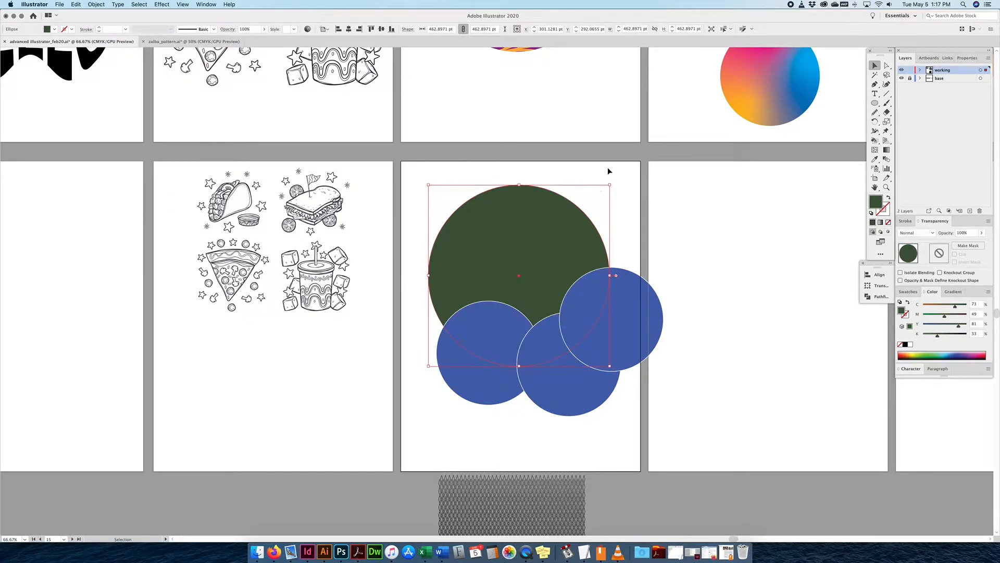
click(608, 168)
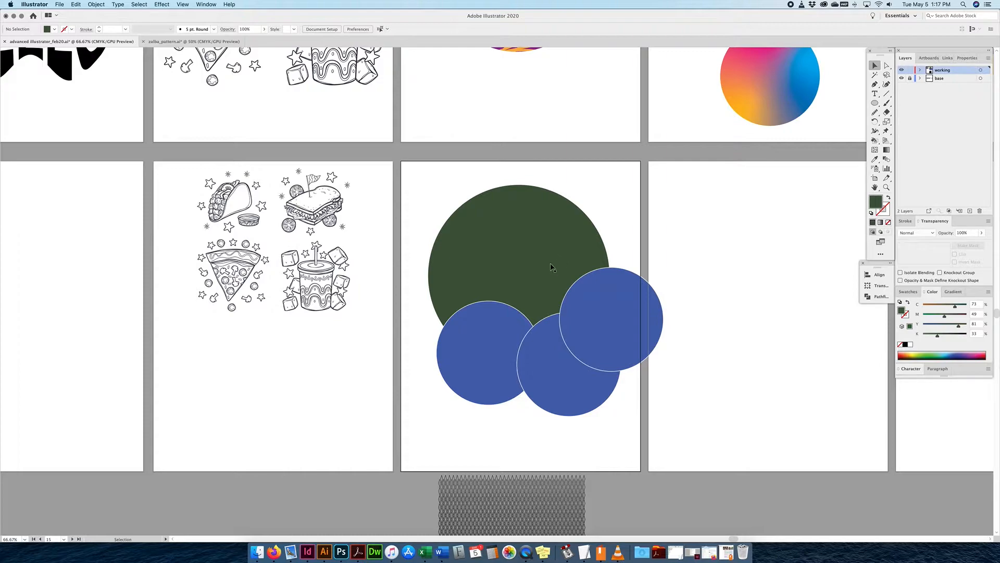
Step: Draw a test circle overlapping the right edge of the large green circle and delete it
click(876, 104)
drag(615, 240, 666, 189)
click(875, 65)
key(Delete)
Step: Delete the three blue circles overlapping the large green circle
click(630, 353)
key(Delete)
click(545, 380)
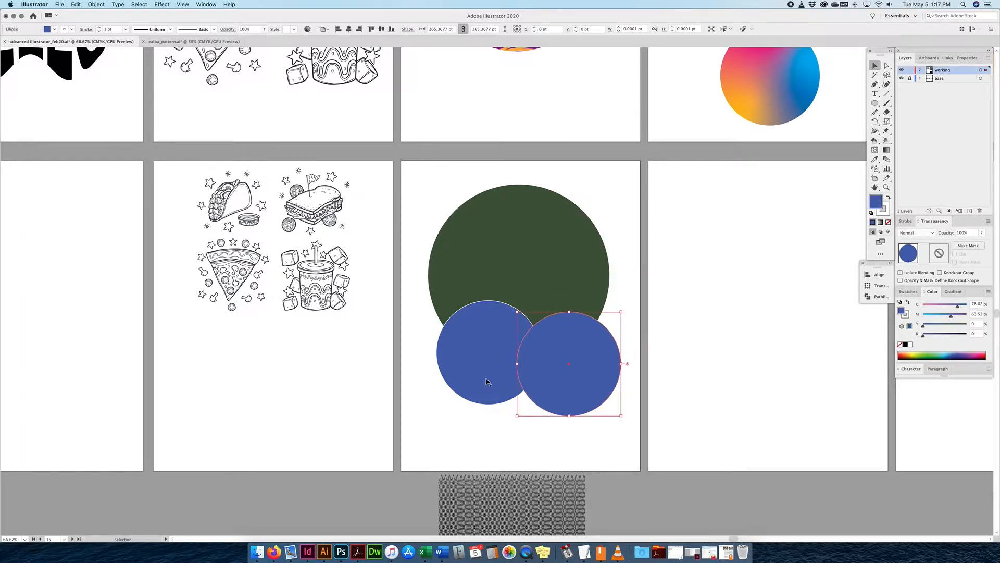
key(Delete)
click(488, 382)
key(Delete)
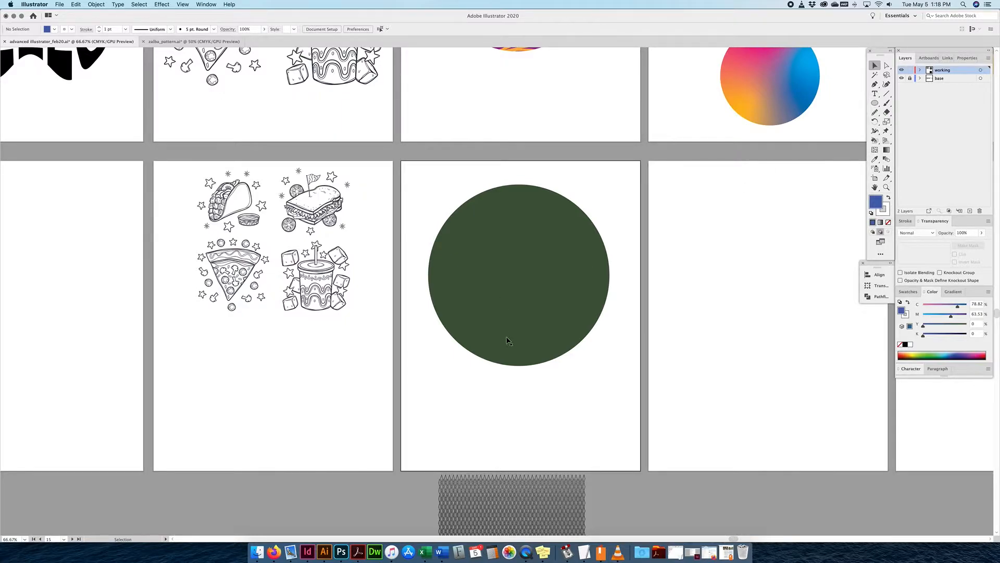
Step: Draw two blue circles behind the green circle in Draw Behind mode, one about 309 pt wide and a larger one below it
click(875, 103)
drag(580, 255, 641, 193)
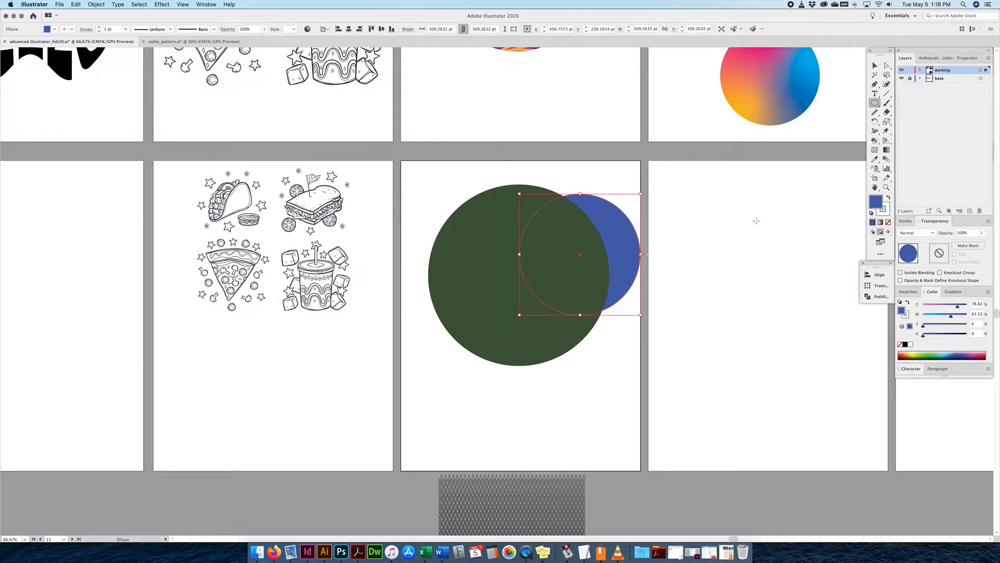
drag(618, 350, 589, 261)
click(875, 65)
click(708, 221)
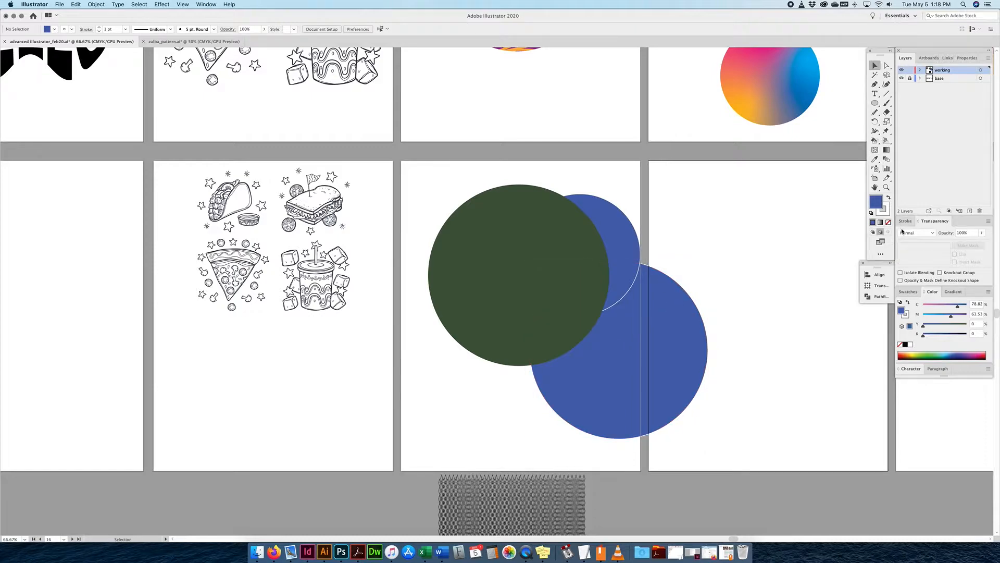
Step: Delete both blue circles behind the green circle
click(659, 328)
key(Delete)
click(589, 256)
key(Delete)
Step: Select the green circle and turn on Draw Inside mode for it
click(589, 256)
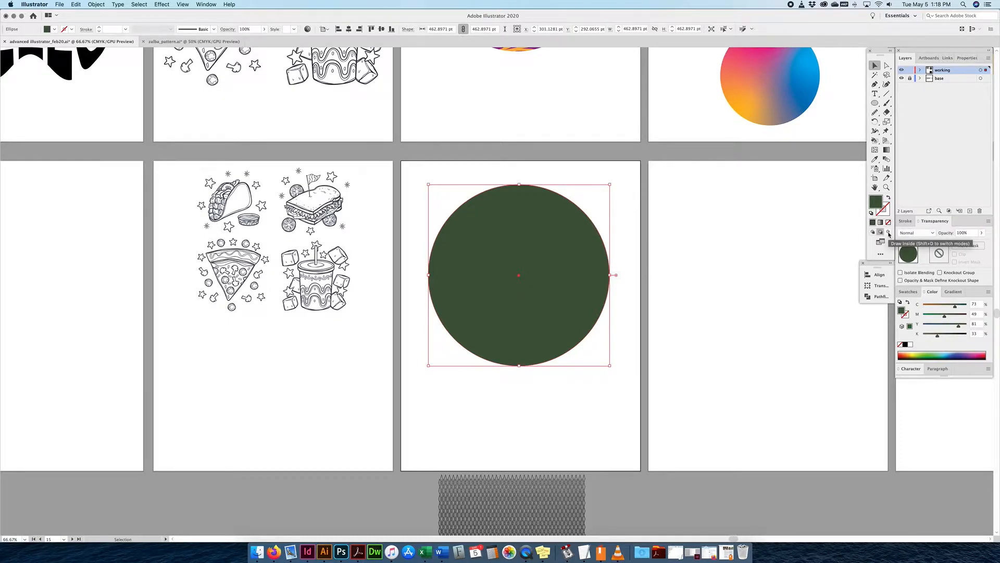
click(721, 368)
click(572, 325)
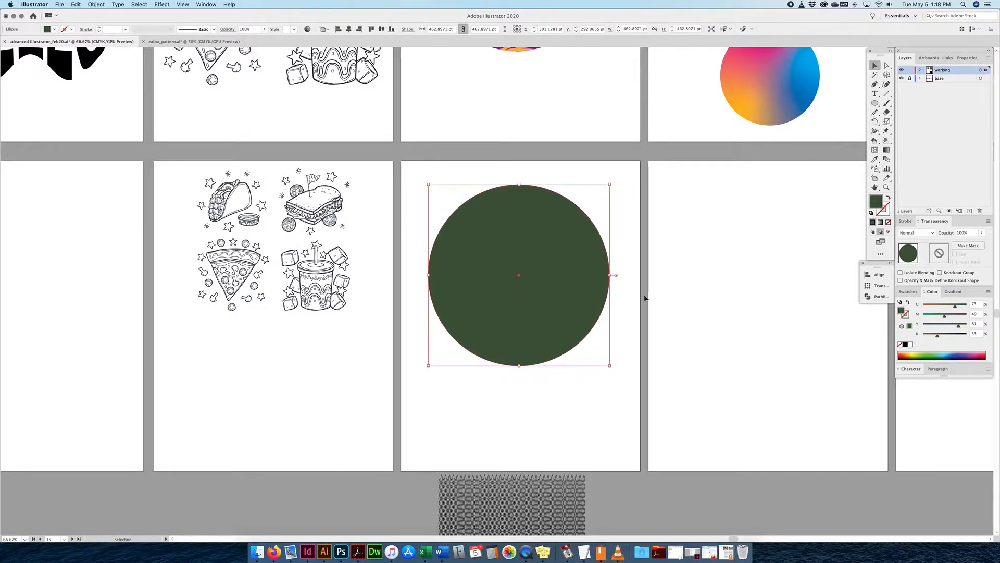
click(888, 232)
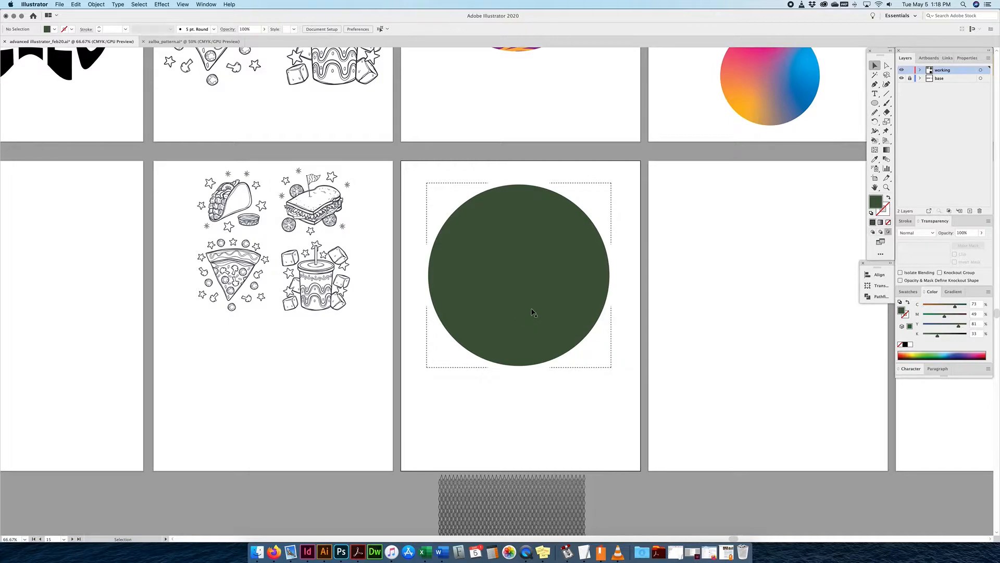
Step: Paint pinkish-red zigzag lines across the green circle with the Paintbrush, running past its edges so they are clipped inside
scroll(531, 312, left, 1)
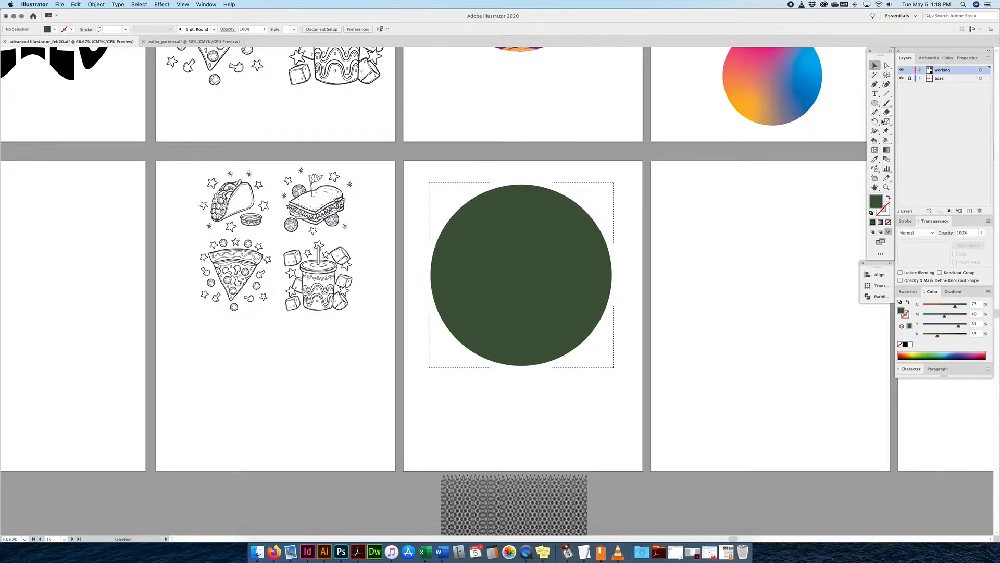
click(887, 104)
drag(951, 354, 984, 353)
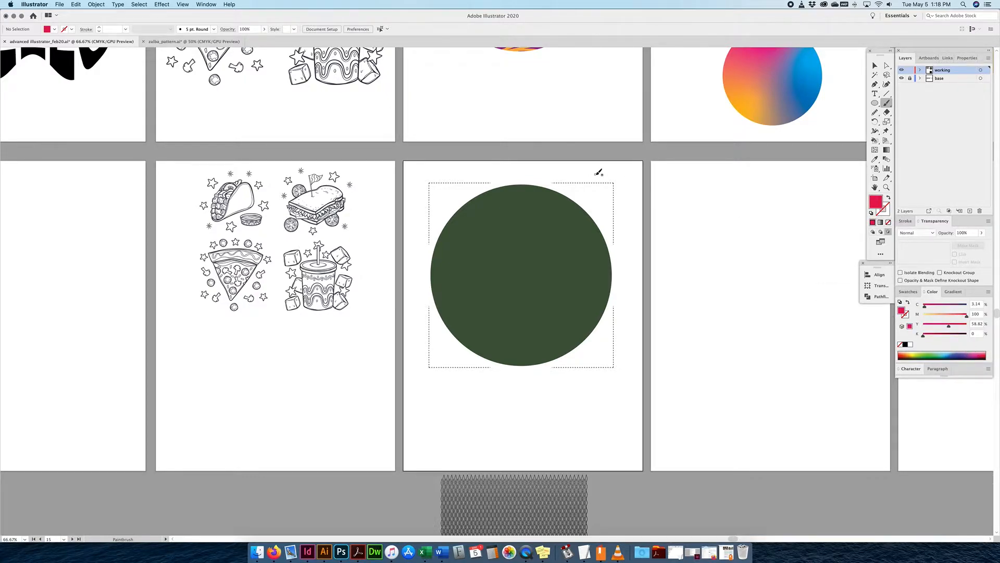
mouse_move(553, 168)
mouse_down()
mouse_move(375, 284)
mouse_move(468, 255)
mouse_up()
mouse_move(395, 299)
mouse_down()
mouse_move(593, 217)
mouse_move(480, 278)
mouse_move(611, 280)
mouse_move(460, 376)
mouse_move(651, 277)
mouse_move(449, 354)
mouse_move(584, 413)
mouse_move(461, 157)
mouse_move(658, 330)
mouse_up()
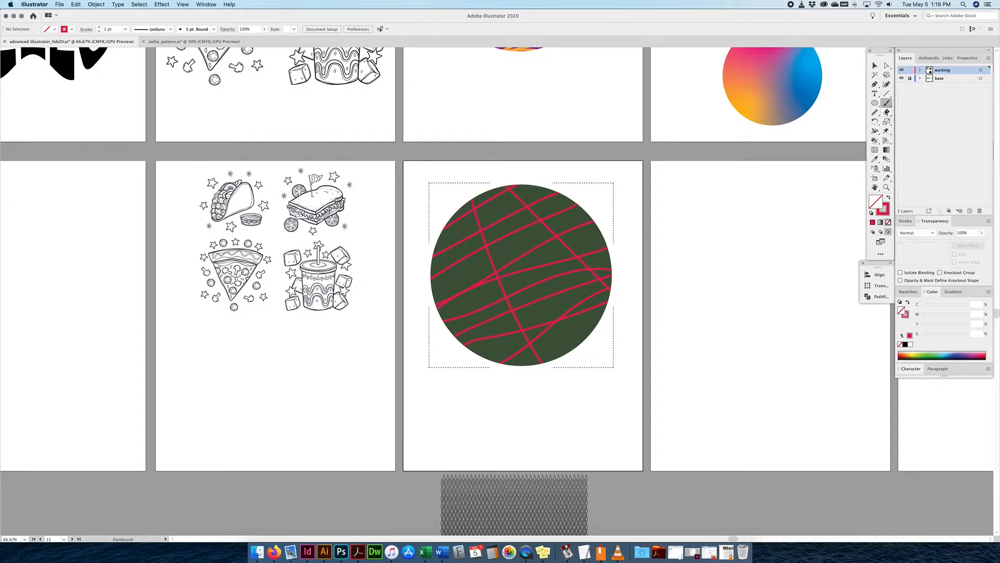
Step: Draw a light blue circle about 569 pt wide without a stroke, overlapping the lower right of the green circle
click(876, 102)
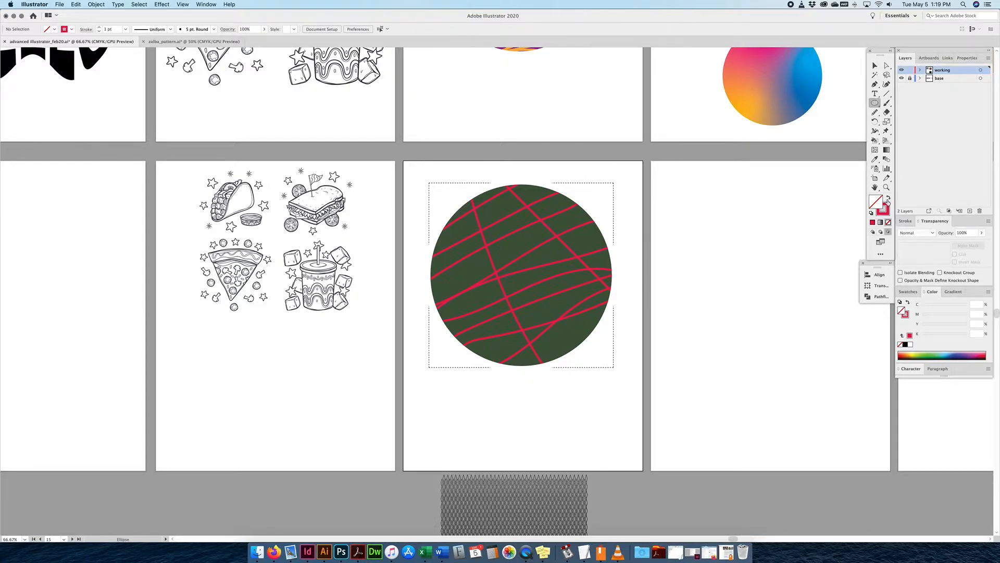
click(888, 197)
click(946, 354)
click(947, 355)
drag(607, 386, 496, 275)
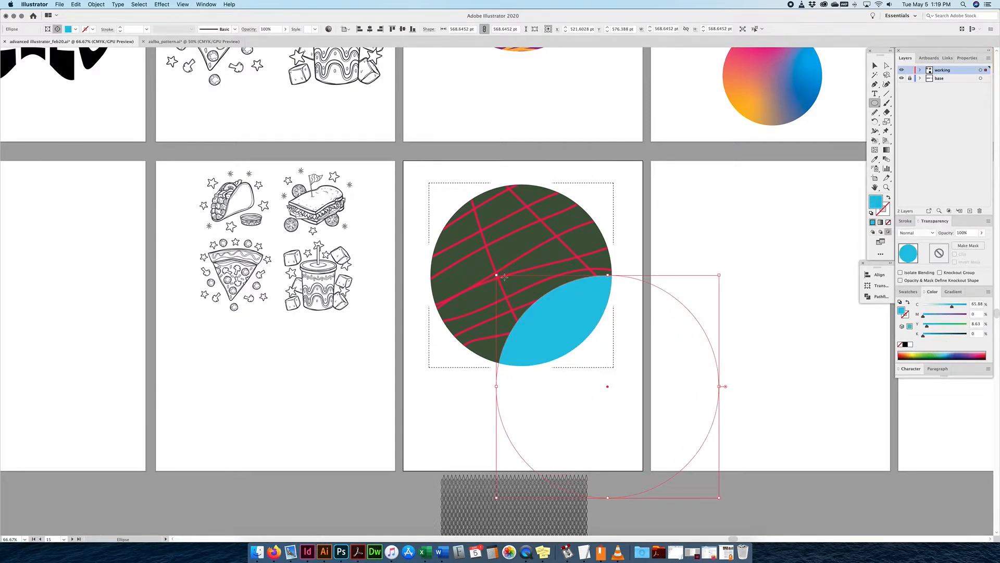
Step: Scale the clipped light blue circle down to about 268 pt wide and place it at the green circle's right edge
click(886, 66)
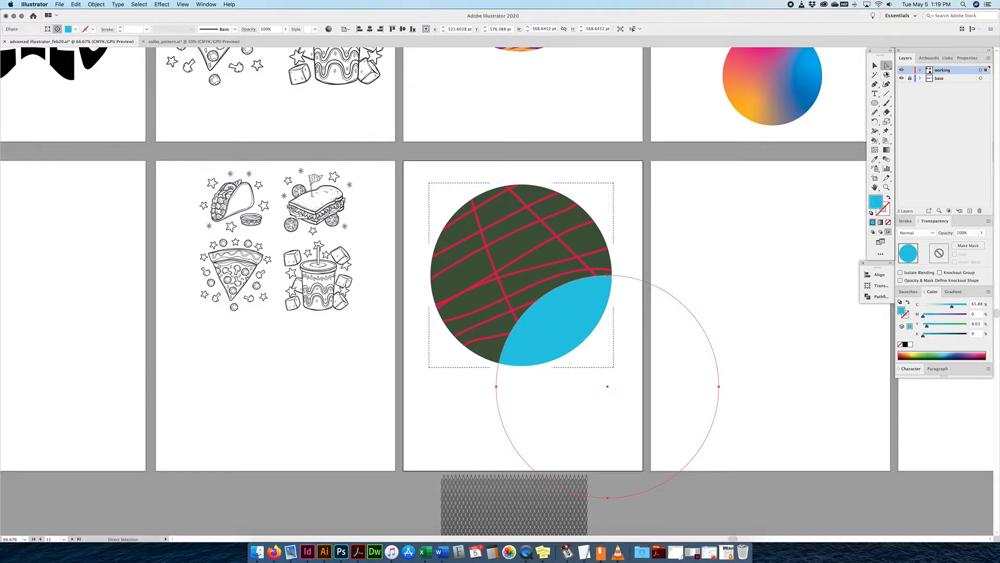
drag(549, 334, 501, 278)
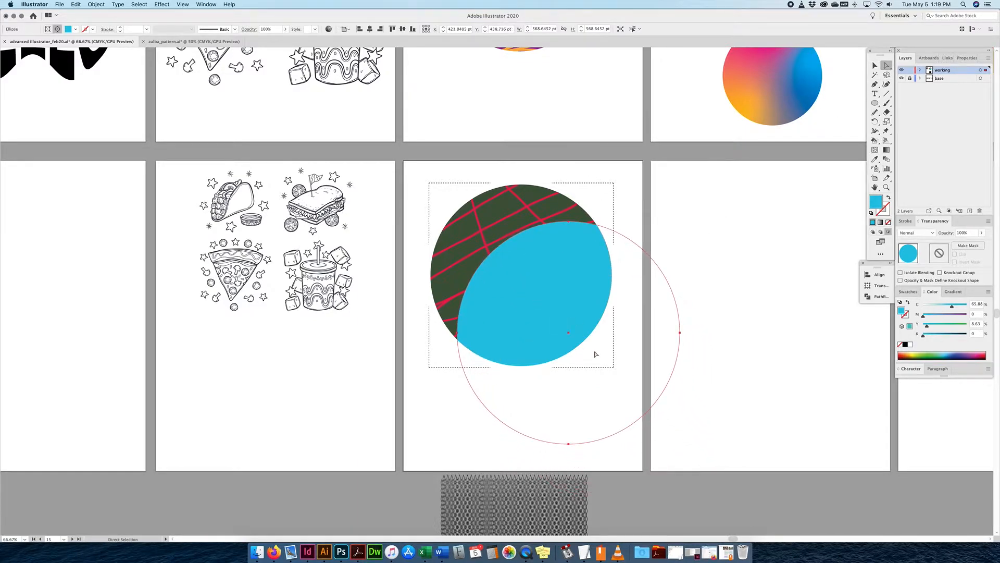
click(875, 65)
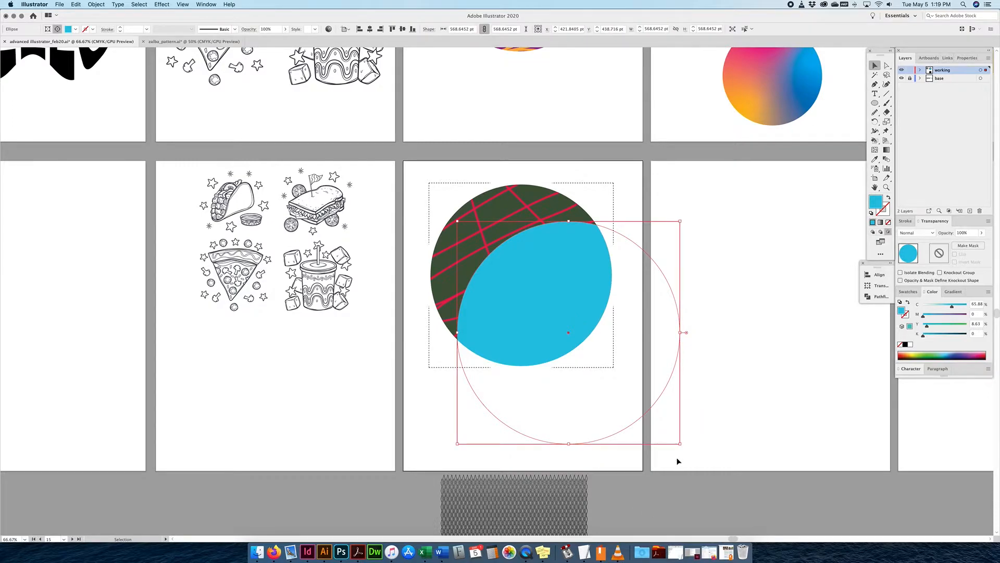
drag(680, 443, 621, 385)
drag(571, 318, 594, 268)
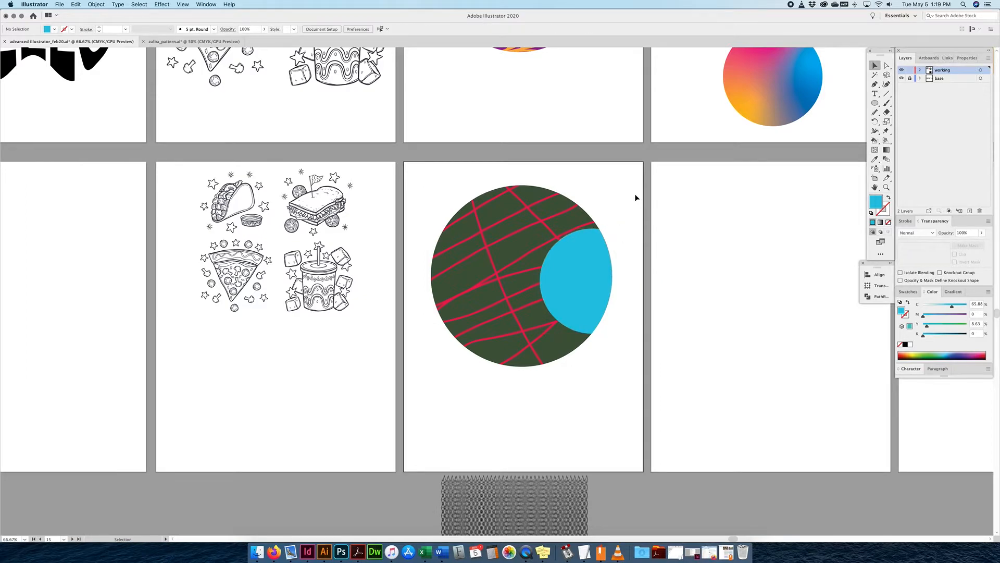
Step: Draw a light blue circle about 563 pt wide over the artboard's lower part in Draw Normal mode and delete it
click(559, 188)
key(l)
drag(524, 450, 635, 534)
key(v)
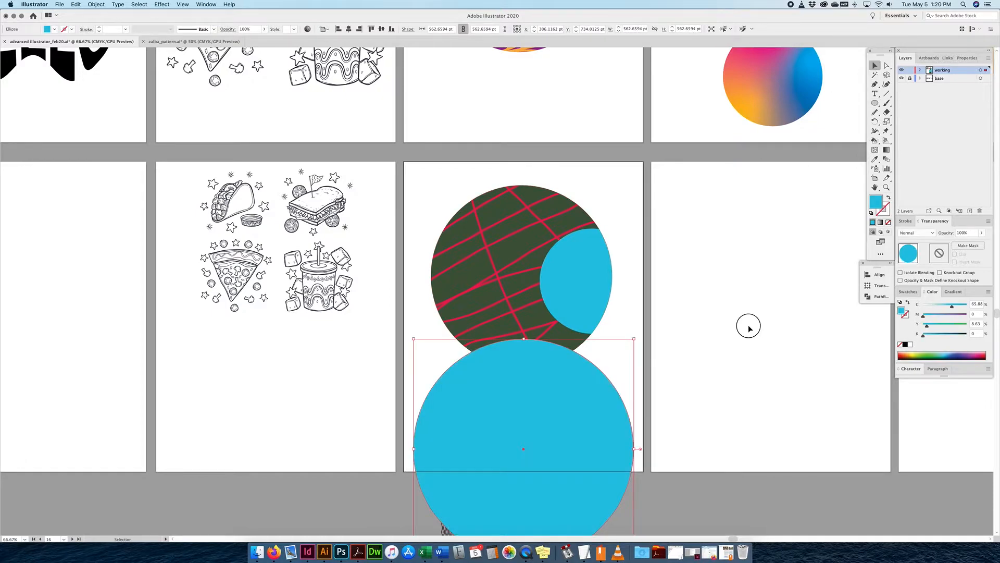
click(749, 327)
click(531, 373)
key(Delete)
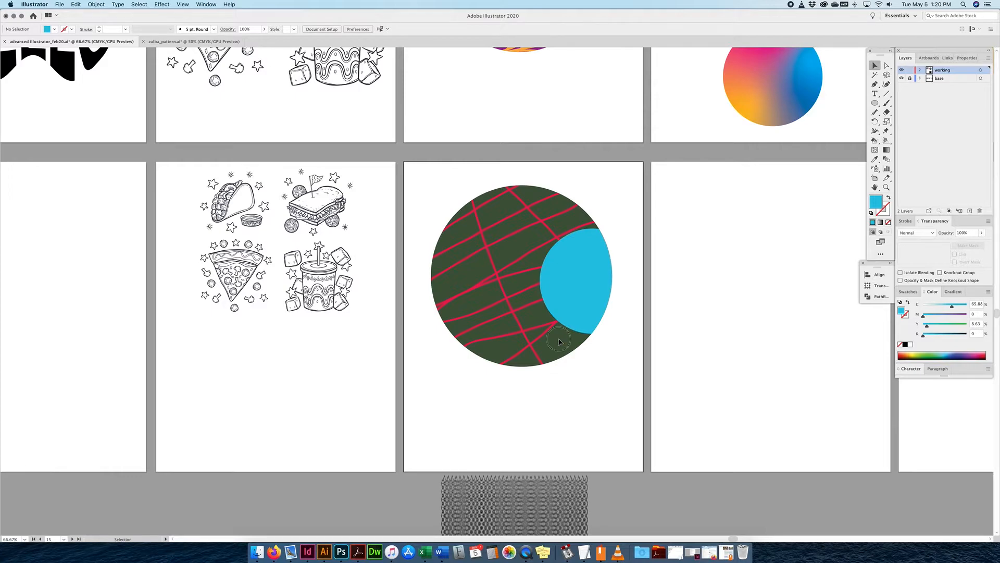
Step: Isolate the clipped green circle group, shift its light blue circle slightly down and right, and recolor that circle purple
click(562, 358)
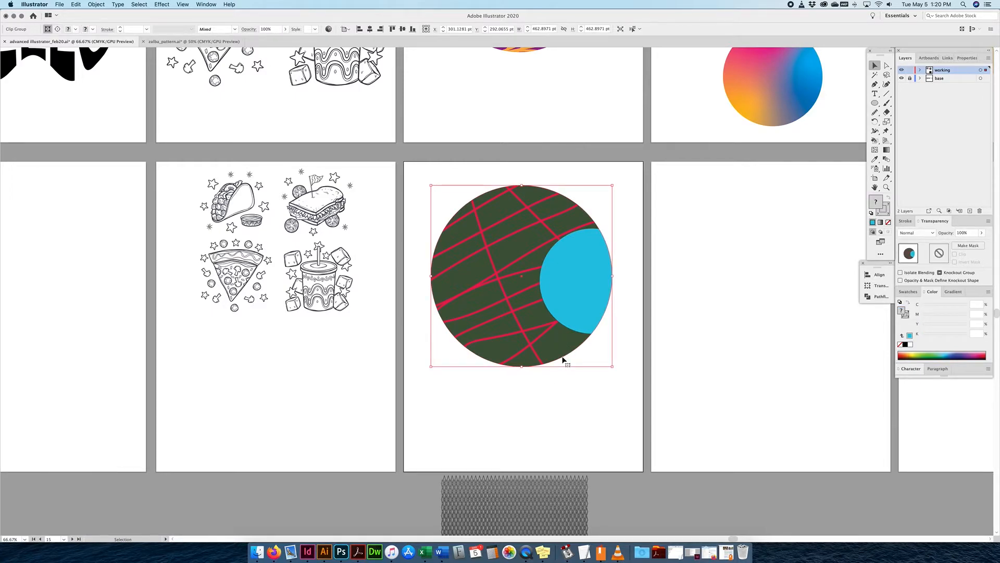
double_click(563, 360)
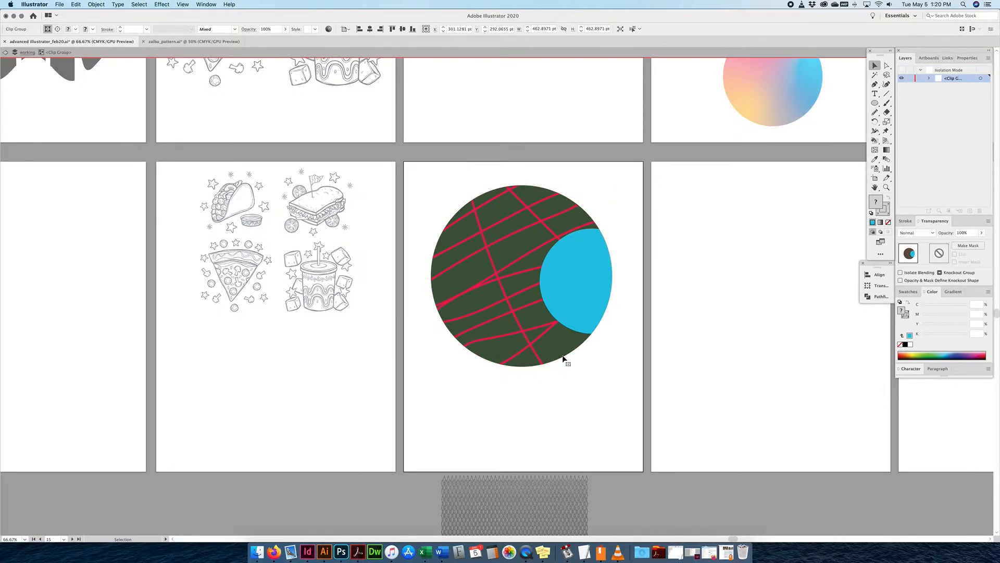
click(580, 313)
click(585, 286)
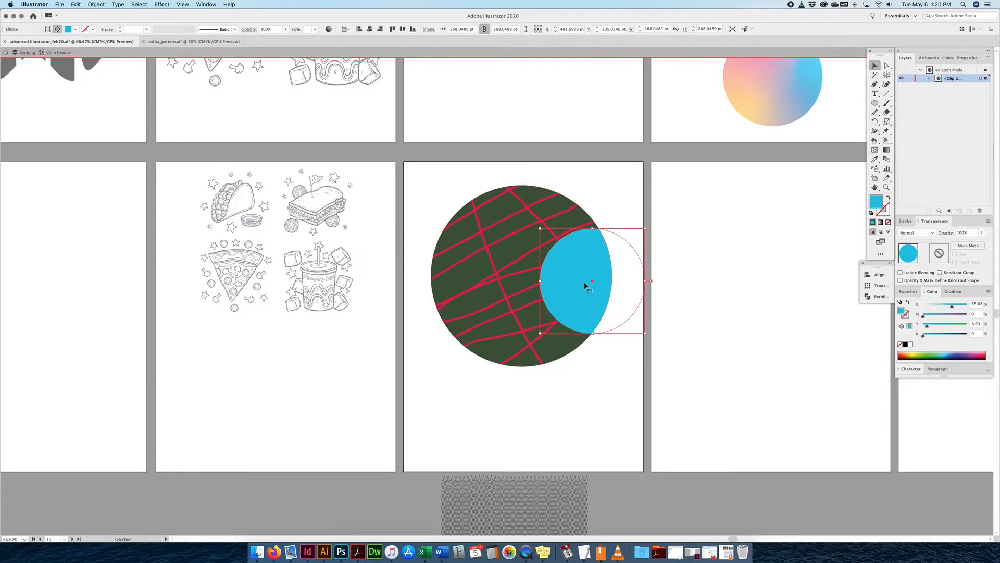
mouse_move(584, 281)
mouse_down()
mouse_move(577, 249)
mouse_move(591, 296)
mouse_up()
drag(942, 353, 968, 354)
Step: Shift the clipped pinkish-red zigzag lines slightly down and right inside the green circle
click(526, 209)
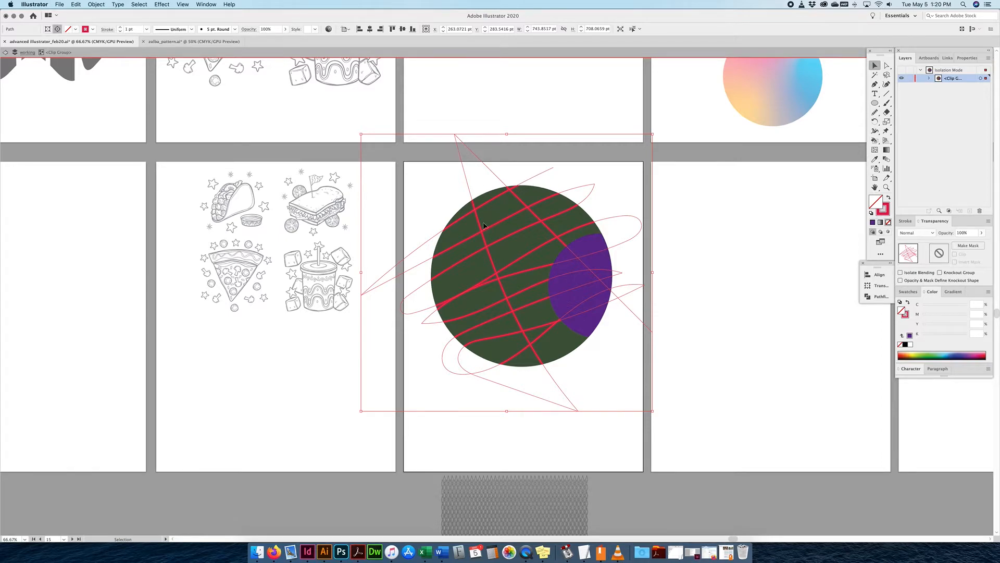
mouse_move(484, 232)
mouse_down()
mouse_move(480, 278)
mouse_move(490, 246)
mouse_up()
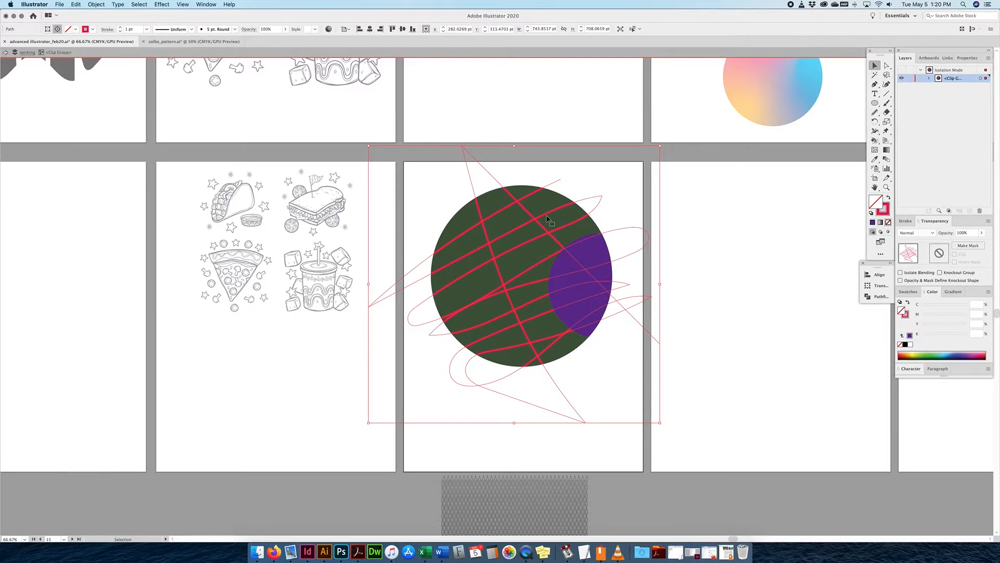
click(692, 224)
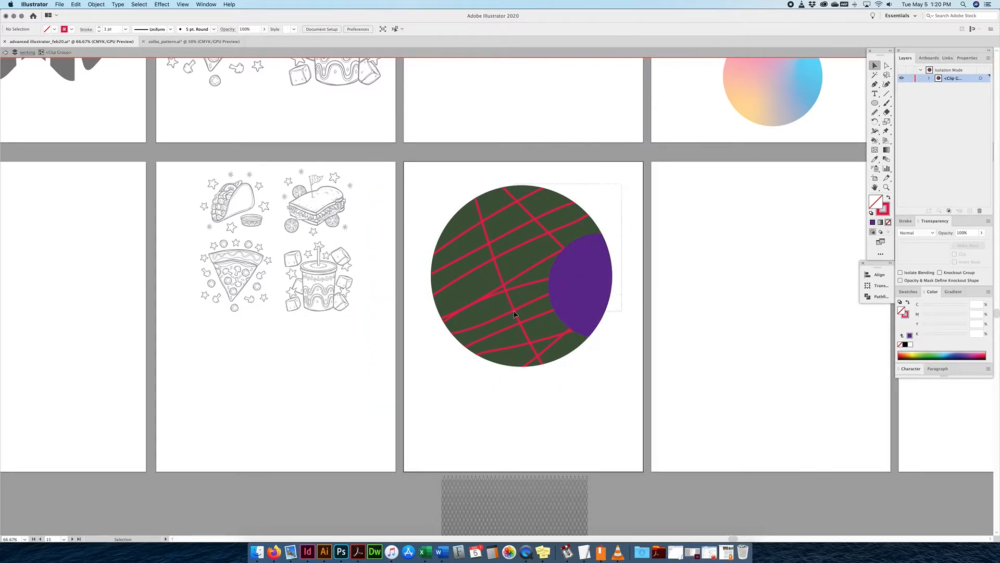
Step: Scale the clipped green circle group proportionally down to about 307 pt wide
click(524, 366)
drag(523, 367, 521, 307)
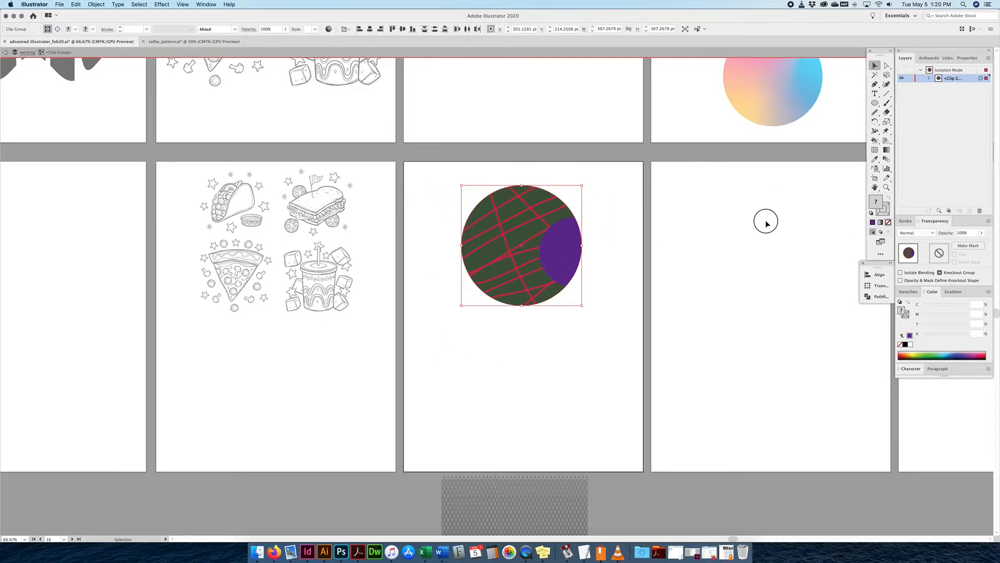
click(766, 219)
Step: Draw a circle about 321 pt wide below the clipped group and swap its fill and stroke colors
click(875, 103)
drag(527, 401, 591, 339)
click(874, 65)
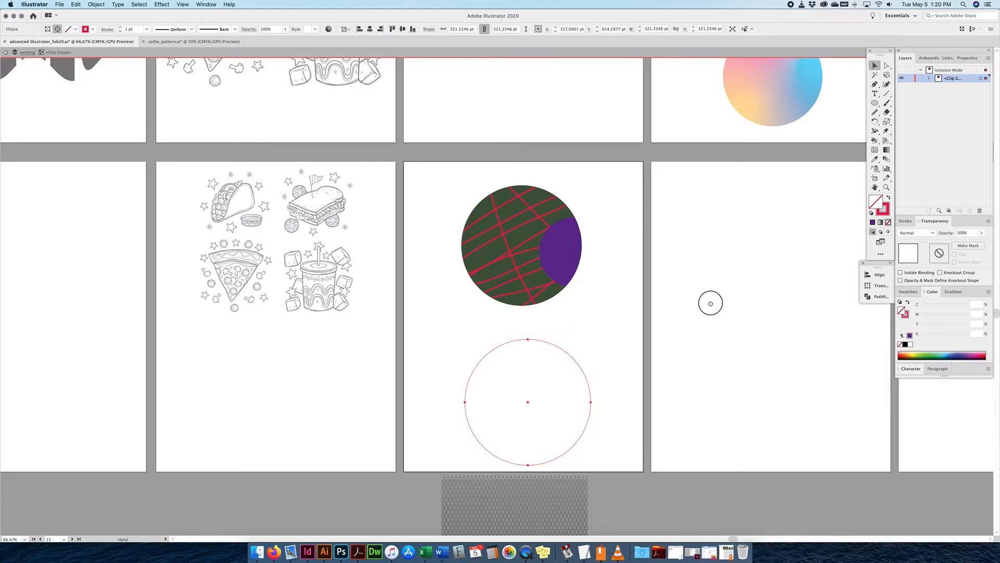
scroll(708, 308, down, 2)
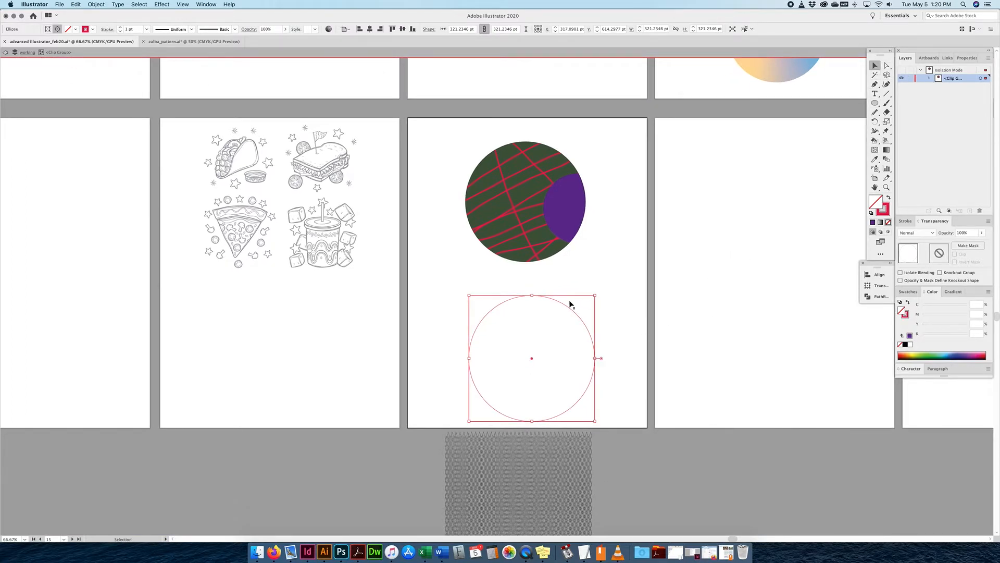
drag(568, 307, 567, 300)
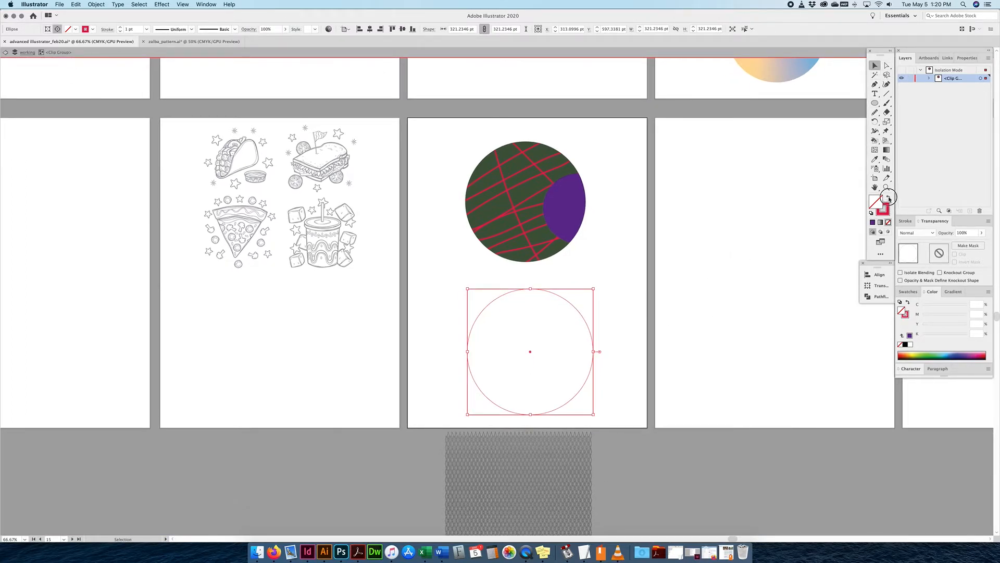
click(889, 197)
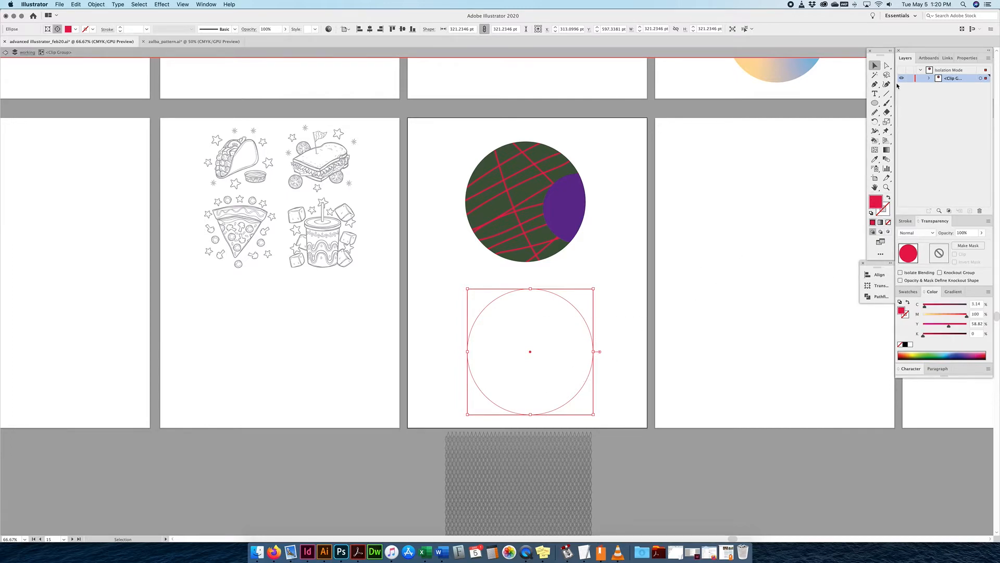
click(737, 255)
click(523, 378)
key(Delete)
key(l)
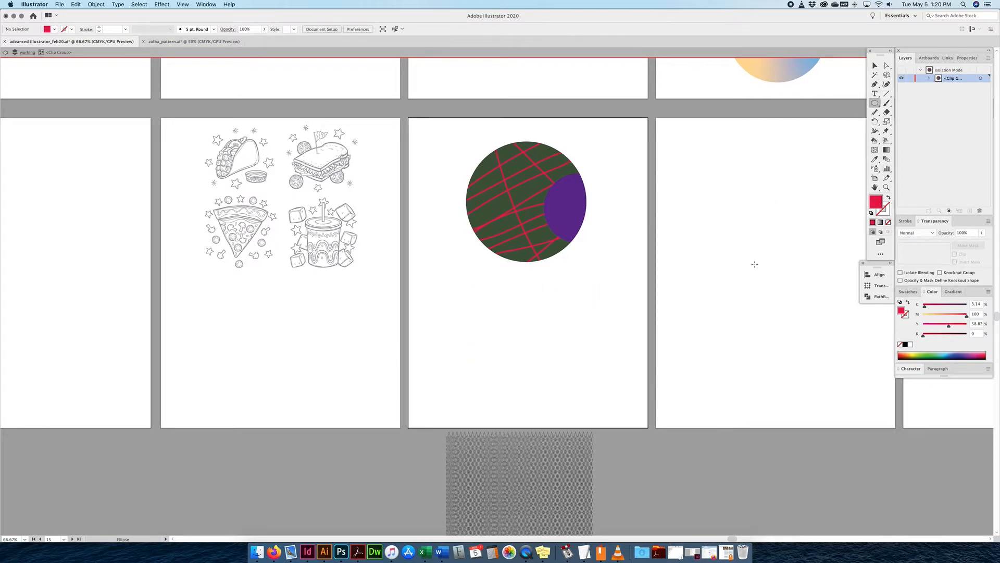
drag(532, 366, 594, 298)
key(v)
key(Delete)
Step: Exit isolation mode and draw a pinkish-red circle about 315 pt wide below the clipped green circle
key(Escape)
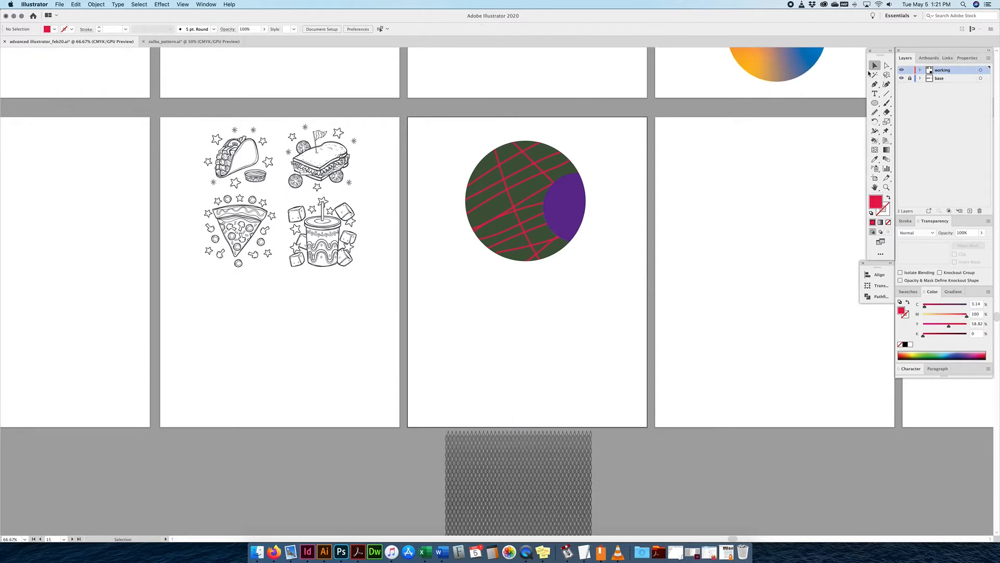
drag(633, 290, 480, 400)
click(874, 103)
drag(524, 356, 552, 298)
key(v)
drag(557, 387, 555, 377)
click(643, 303)
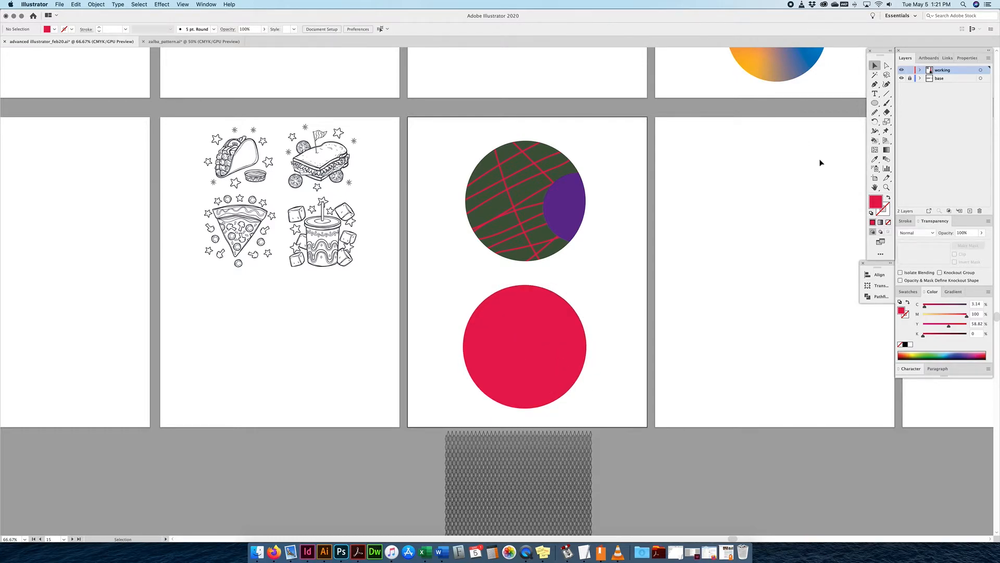
Step: Draw a circle about 319 pt wide on the neighboring artboard, fill it blue and move it to overlap the red circle
click(875, 103)
drag(690, 307, 814, 430)
click(949, 350)
click(951, 352)
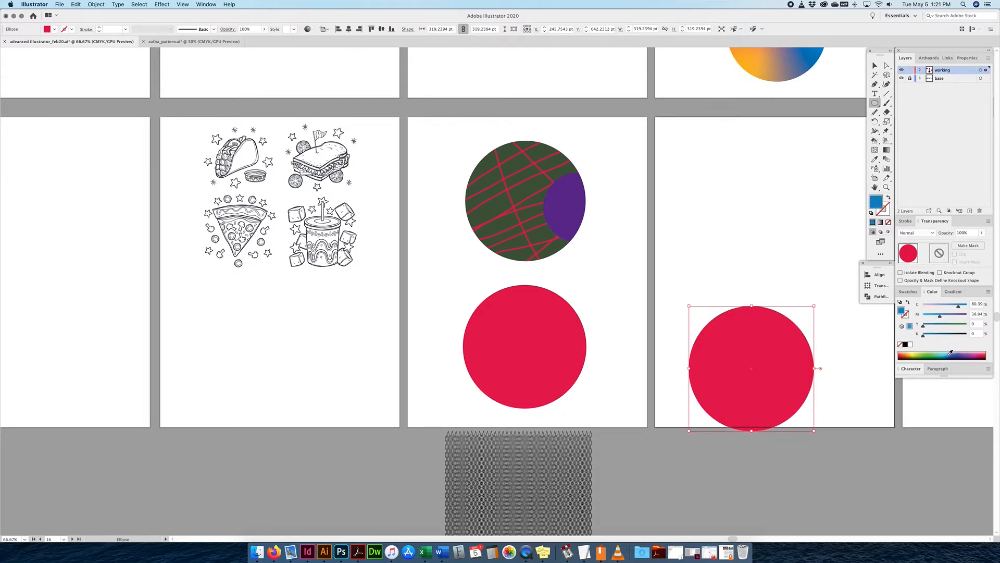
click(875, 67)
drag(765, 368, 597, 346)
Step: Stretch the blue circle into a horizontal ellipse about 502 by 285 pt that still overlaps the red circle's right side
click(485, 333)
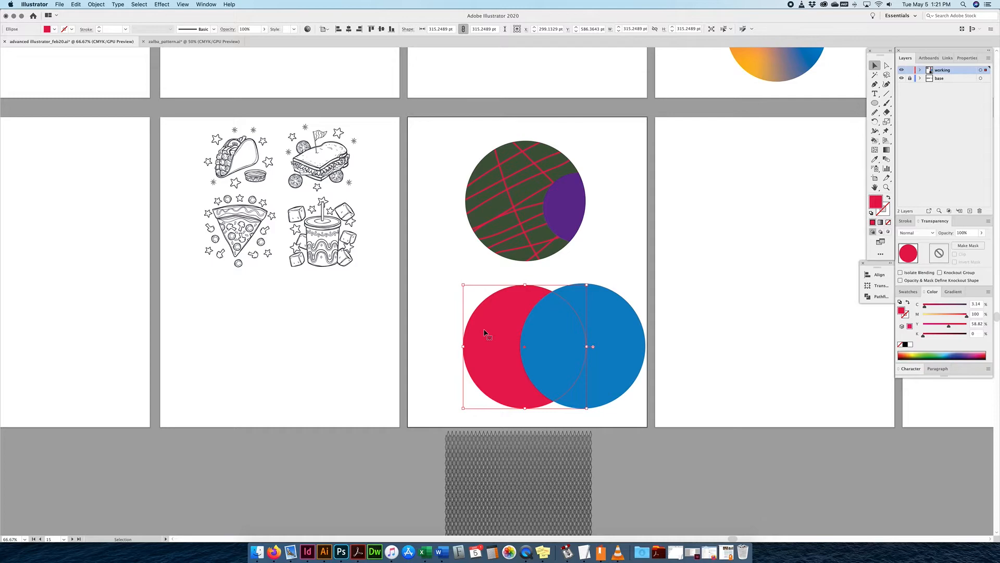
click(611, 324)
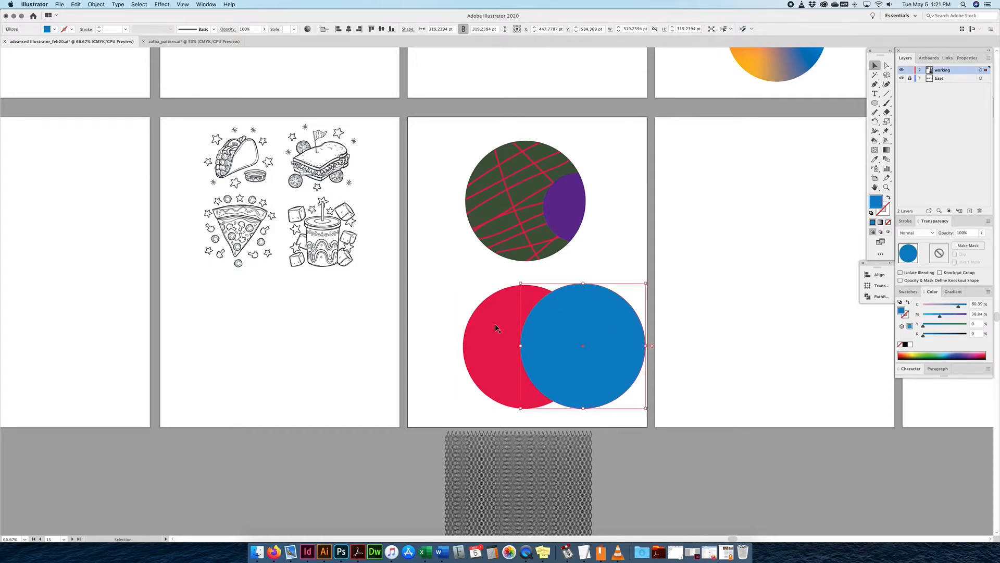
drag(598, 307, 620, 305)
drag(668, 344, 740, 343)
drag(641, 282, 641, 295)
drag(626, 340, 607, 333)
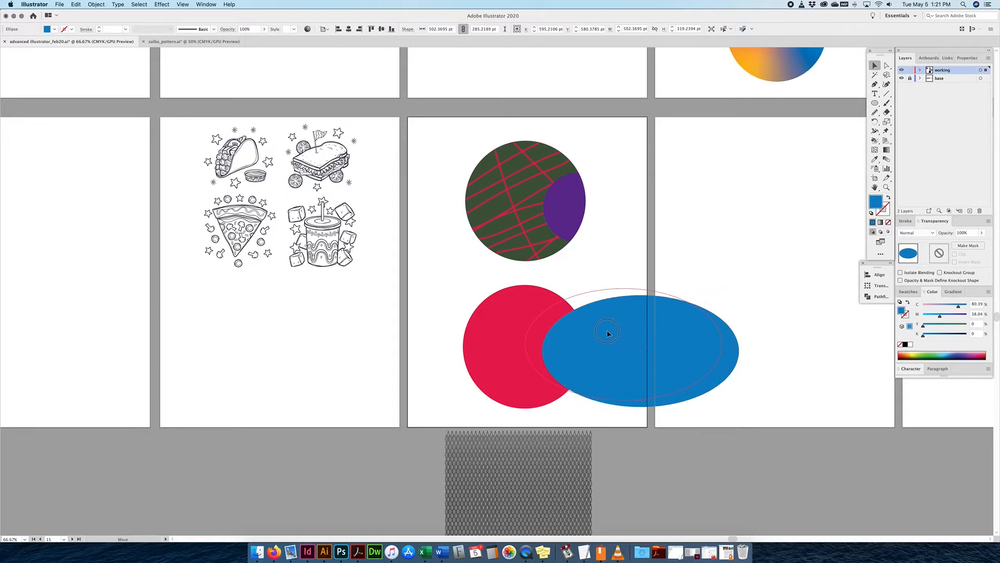
Step: Bring the red circle to the front and move it over the left part of the blue ellipse
click(488, 342)
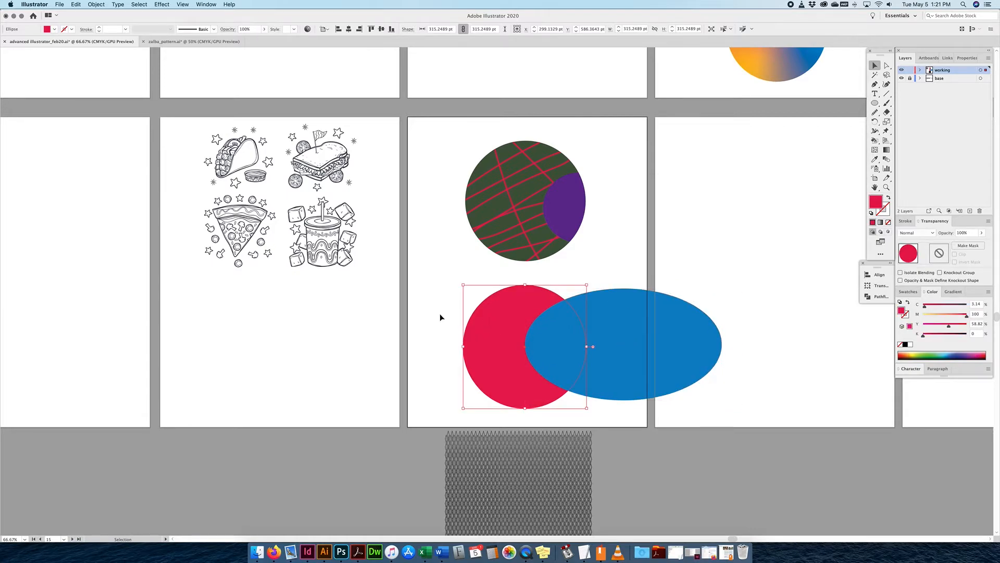
click(97, 5)
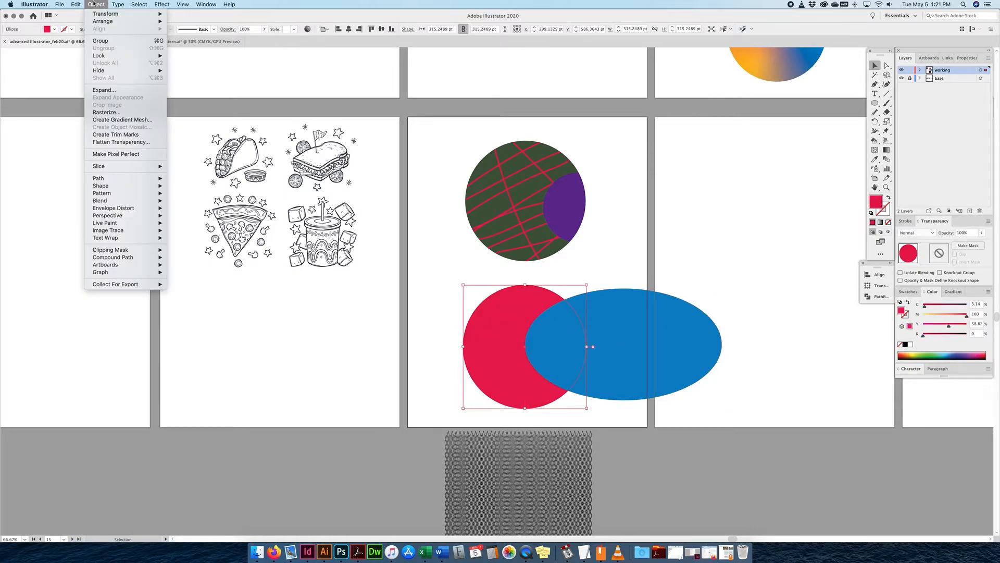
mouse_move(104, 21)
click(189, 20)
drag(529, 364, 591, 360)
Step: Select the red circle and the blue ellipse together and make a clipping mask from them
drag(724, 290, 590, 353)
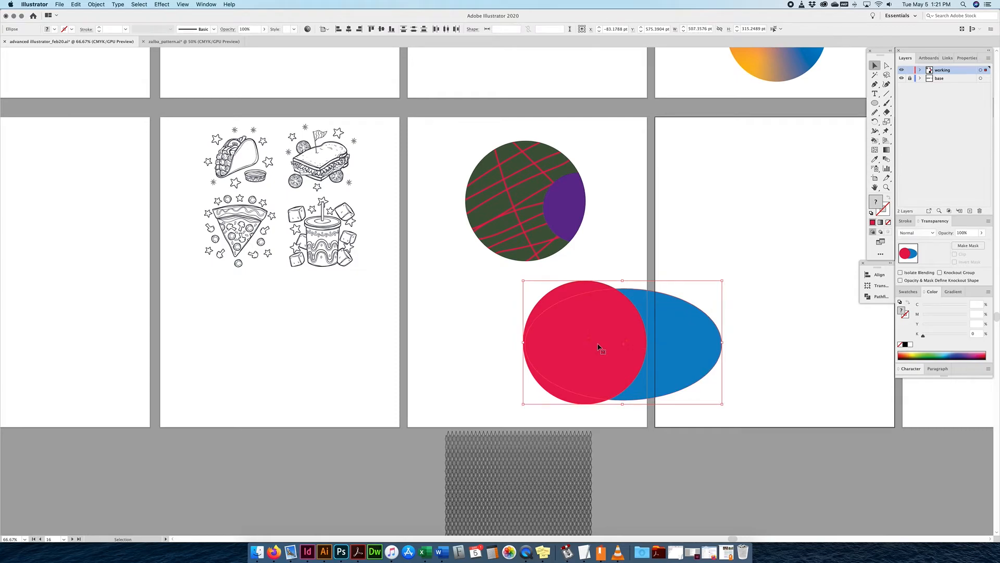
right_click(598, 347)
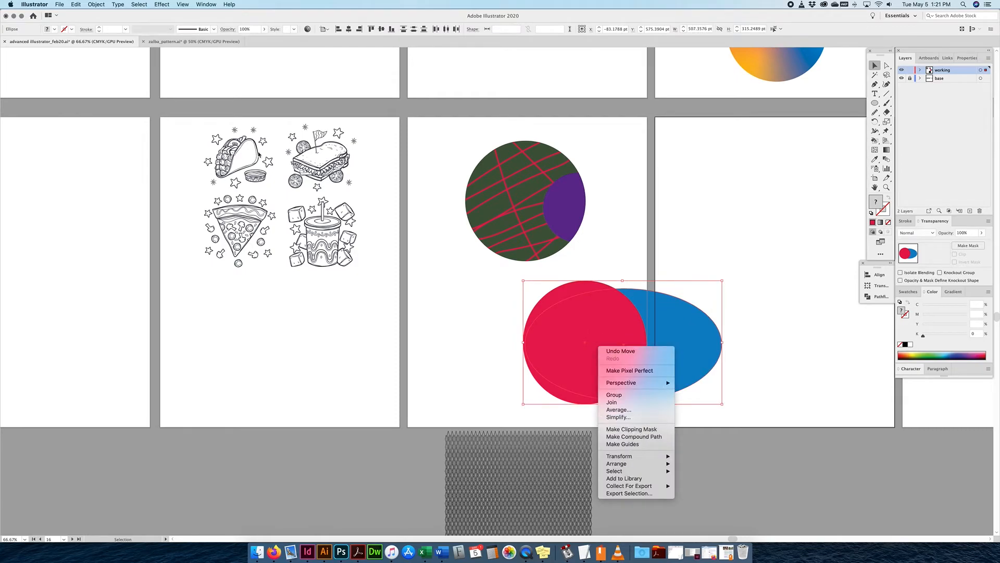
click(104, 3)
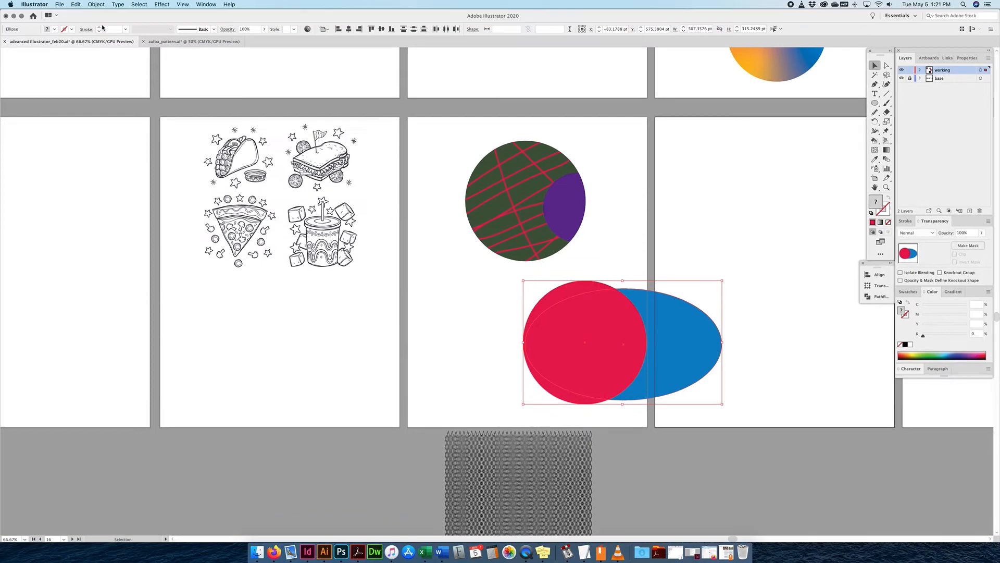
click(96, 4)
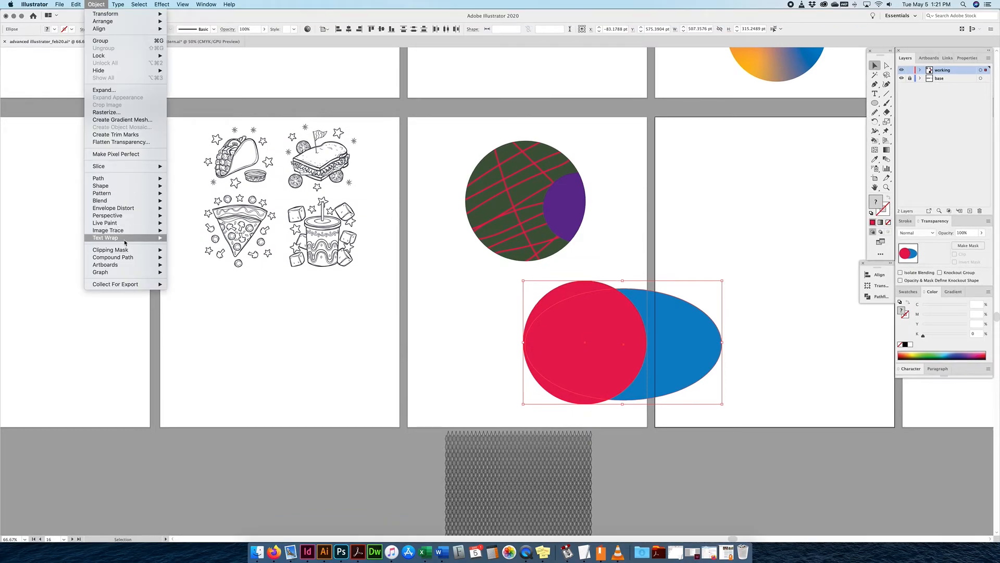
mouse_move(123, 253)
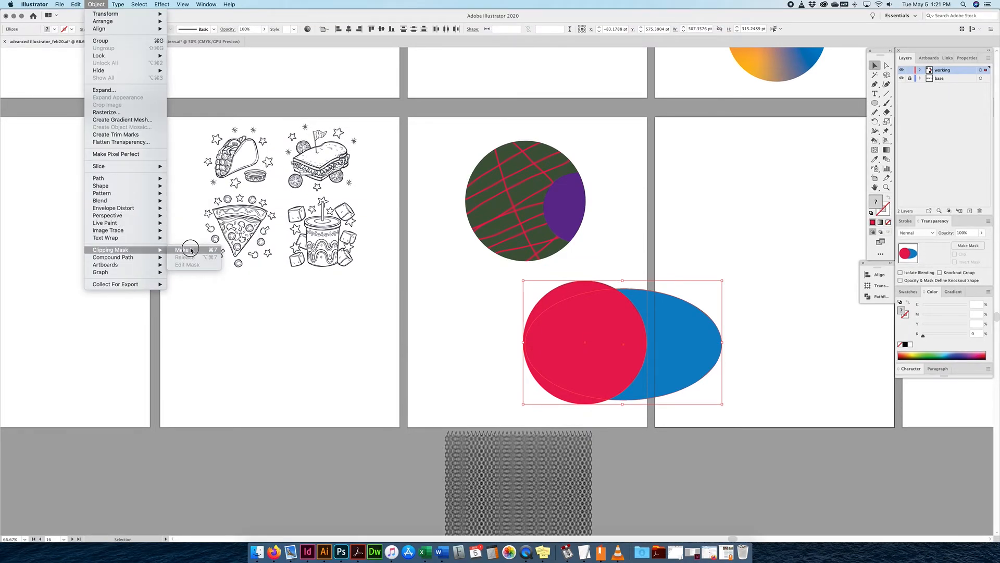
click(185, 250)
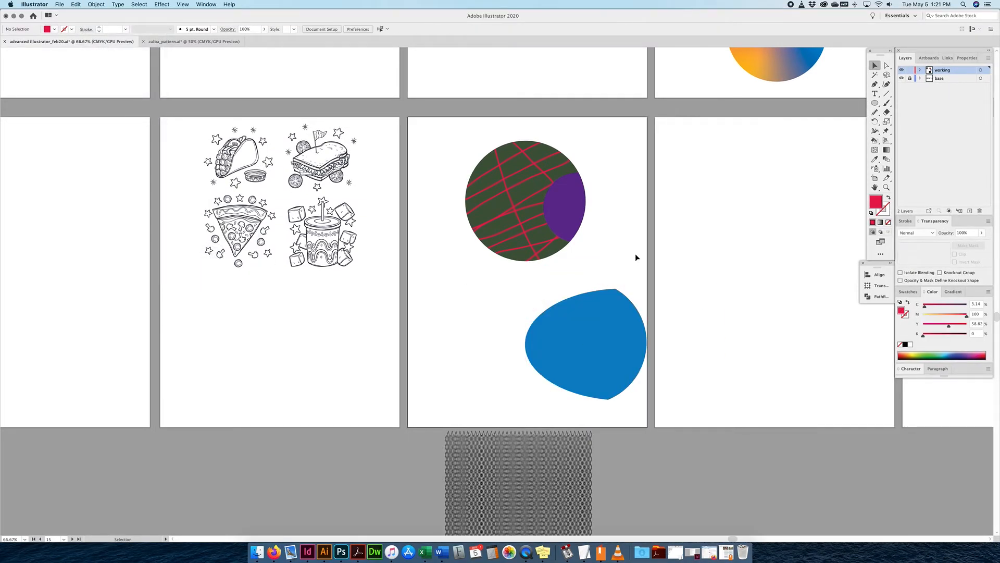
Step: Move the clipped blue shape directly below the green circle and recolor its isolated ellipse light purple, then leave isolation mode
click(536, 342)
double_click(540, 342)
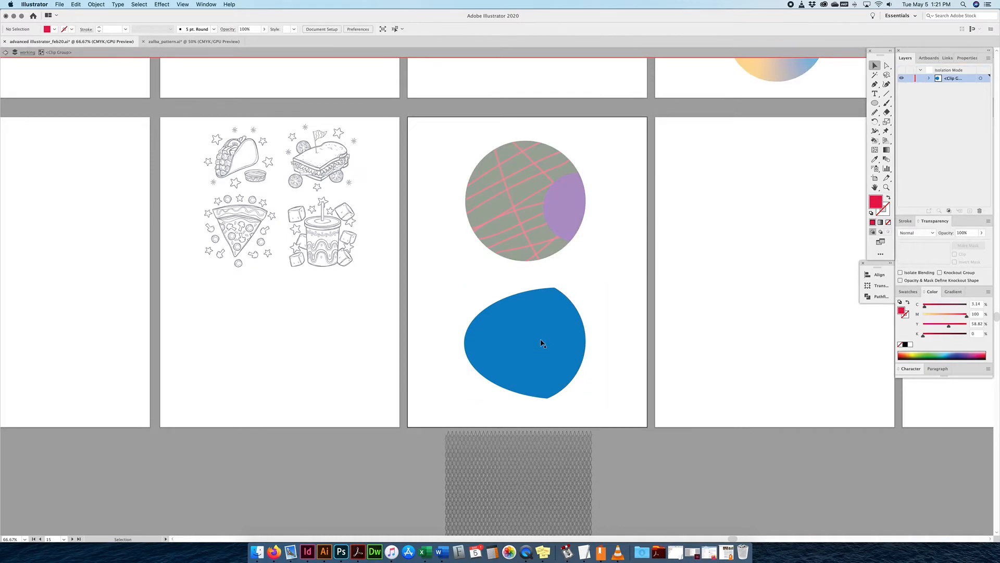
double_click(539, 348)
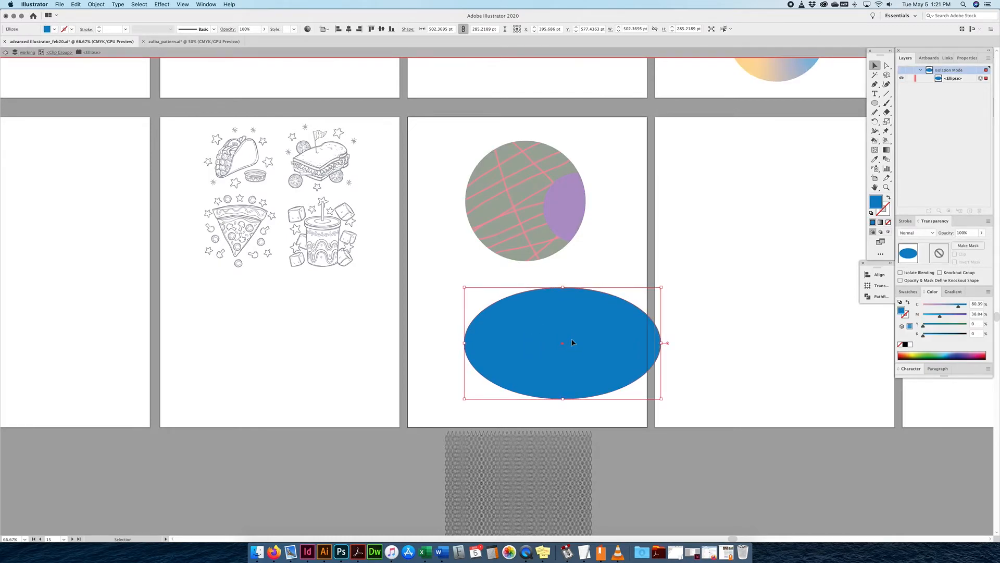
drag(969, 356, 968, 354)
click(698, 327)
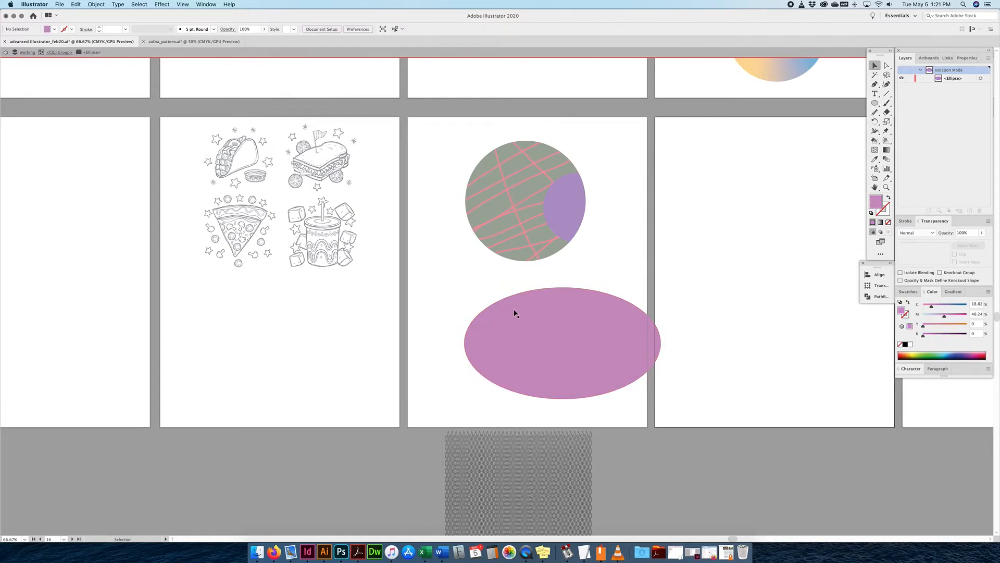
double_click(620, 263)
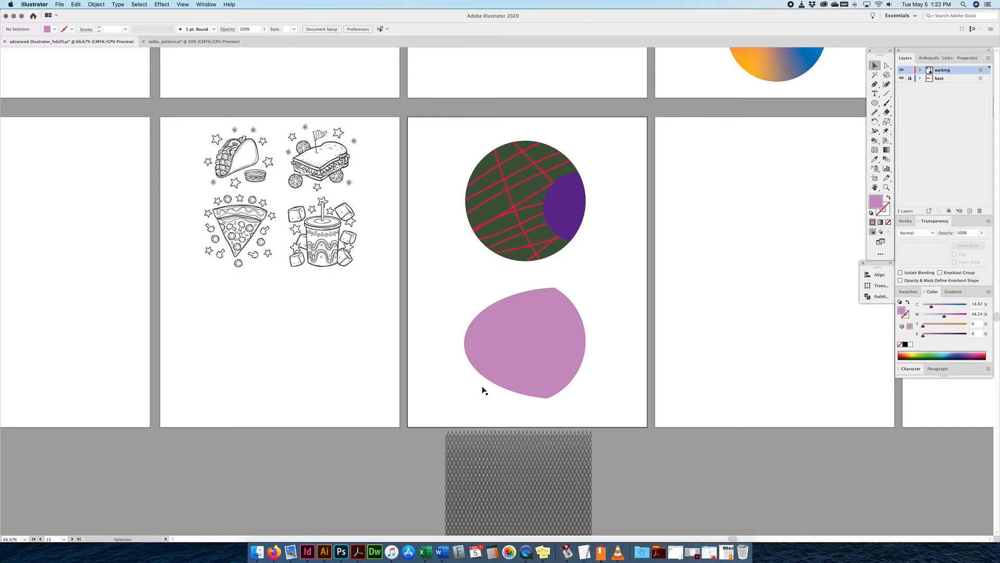
Step: Use Direct Selection to pull the right anchor point of the light purple shape's circular clipping path outward
click(530, 286)
click(887, 65)
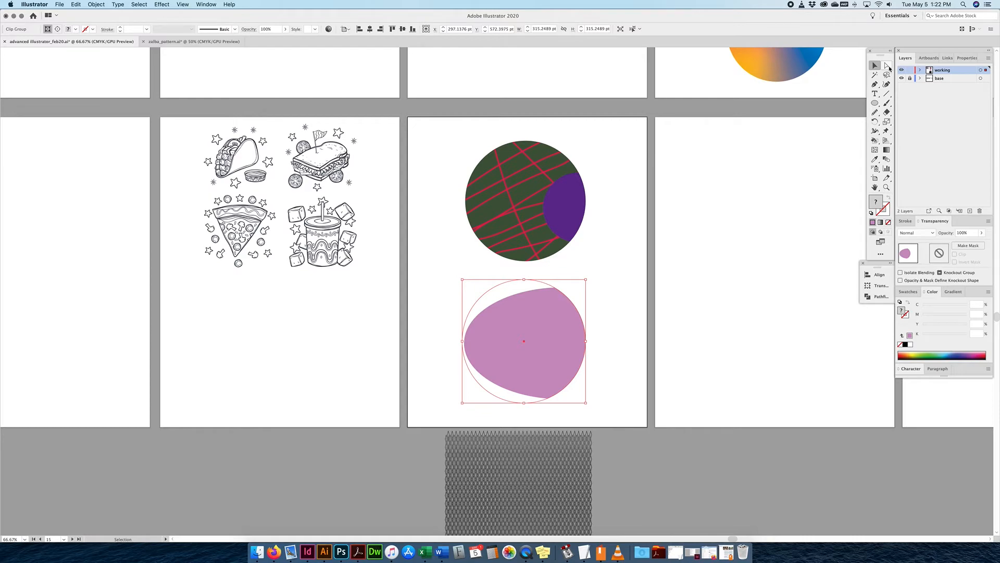
click(594, 287)
click(542, 285)
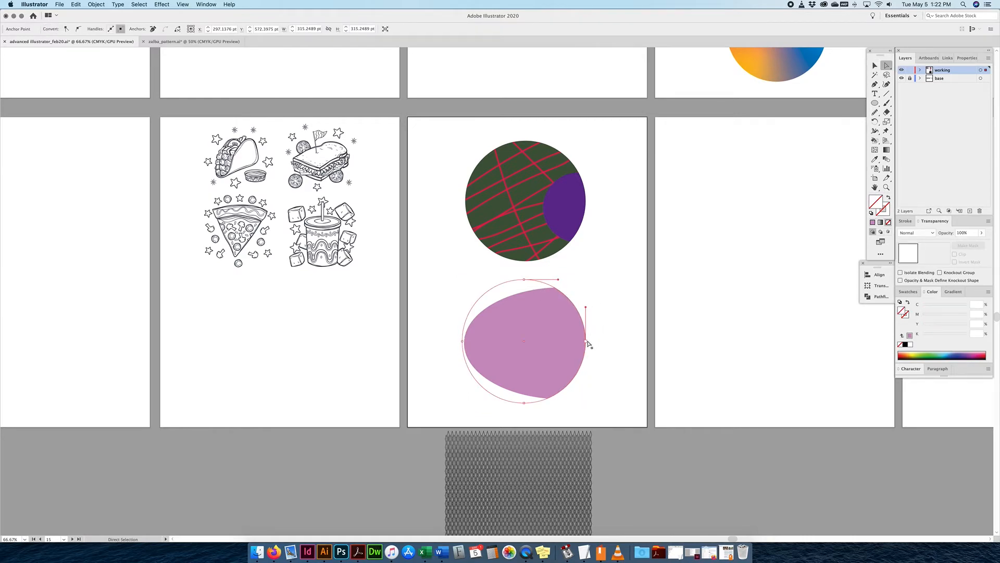
drag(586, 341, 614, 341)
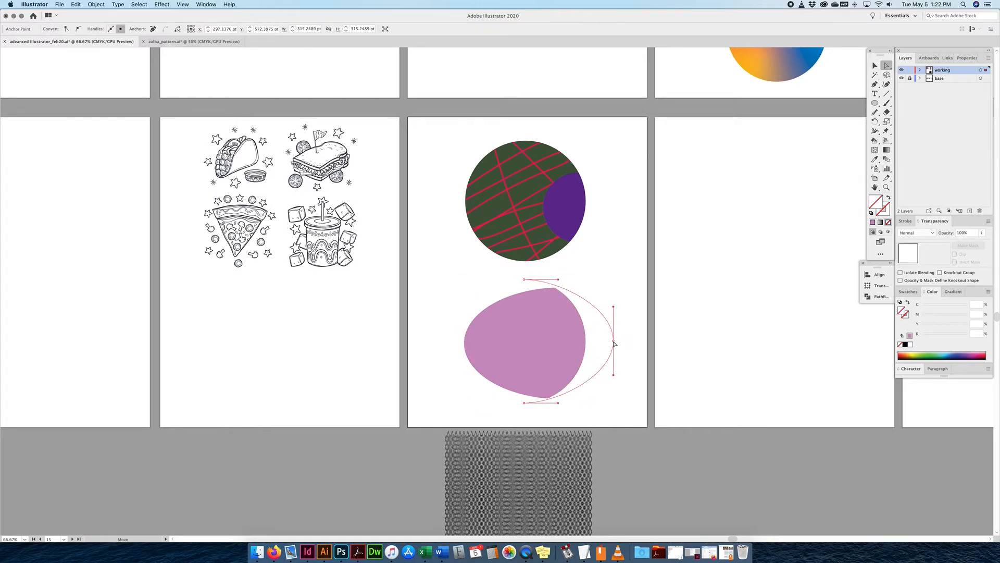
Step: Pull the right anchor point of the green circle's clipping path outward to reveal more of the purple circle
click(562, 156)
drag(586, 200, 604, 200)
click(690, 260)
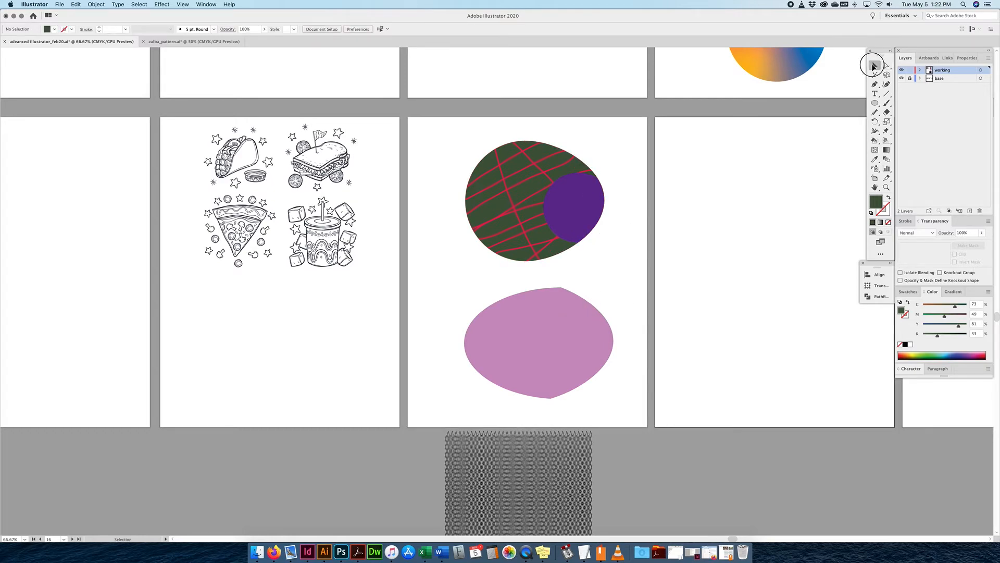
click(874, 66)
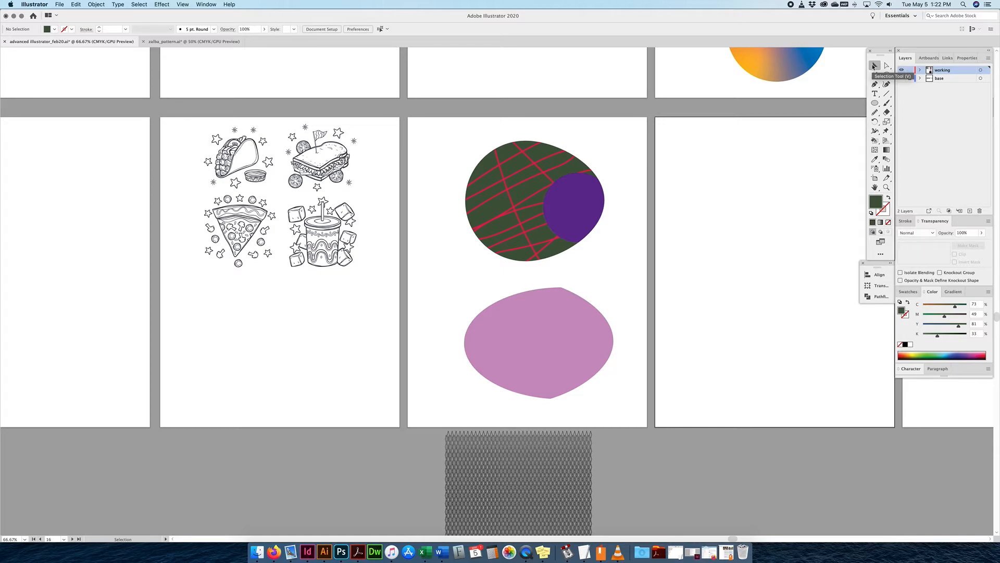
Step: Select the entire black mesh pattern below the artboard and copy it
click(566, 322)
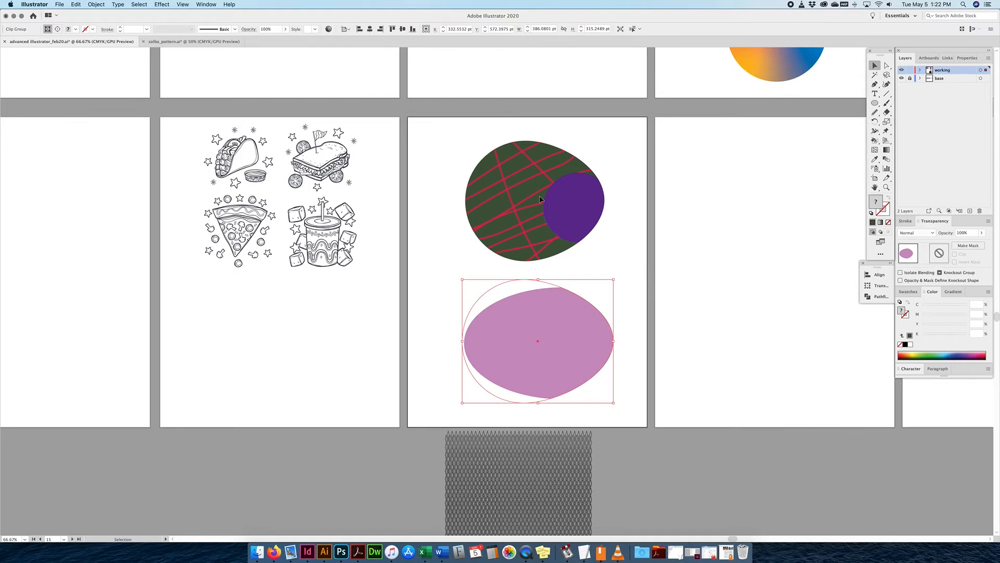
scroll(540, 200, down, 3)
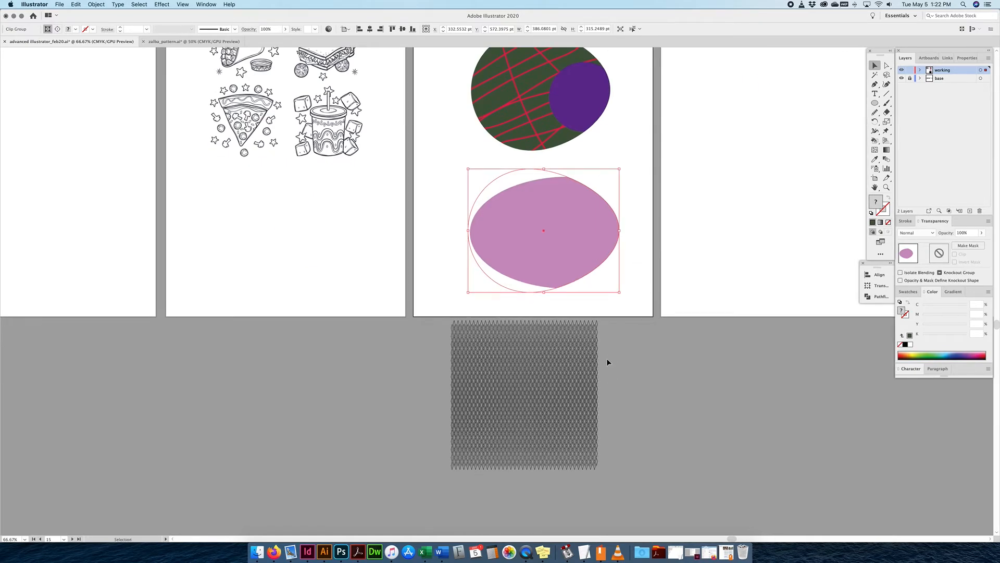
drag(600, 328, 431, 489)
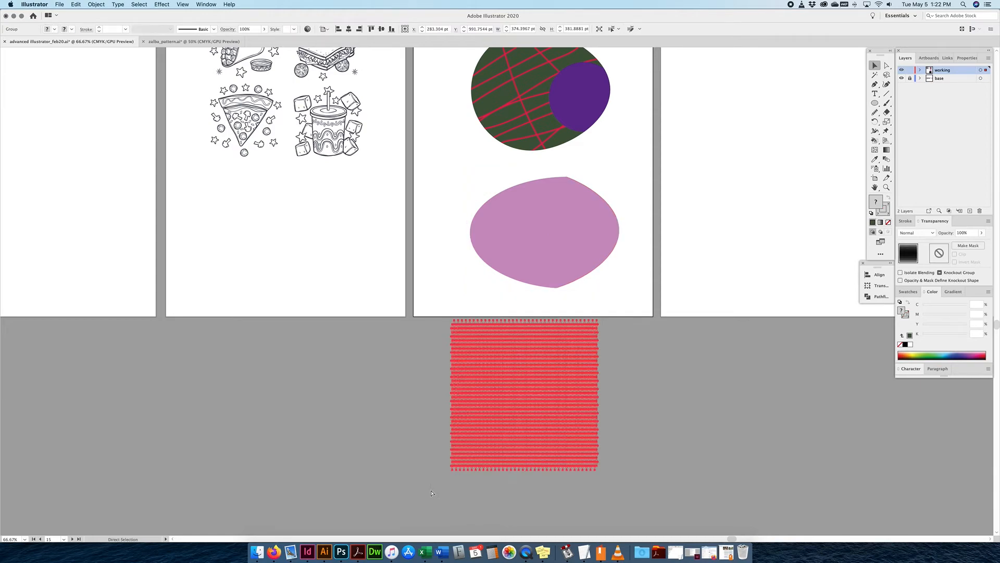
Step: Isolate the green shape's clip group and paste the copied mesh pattern into it
drag(639, 296, 656, 436)
click(572, 200)
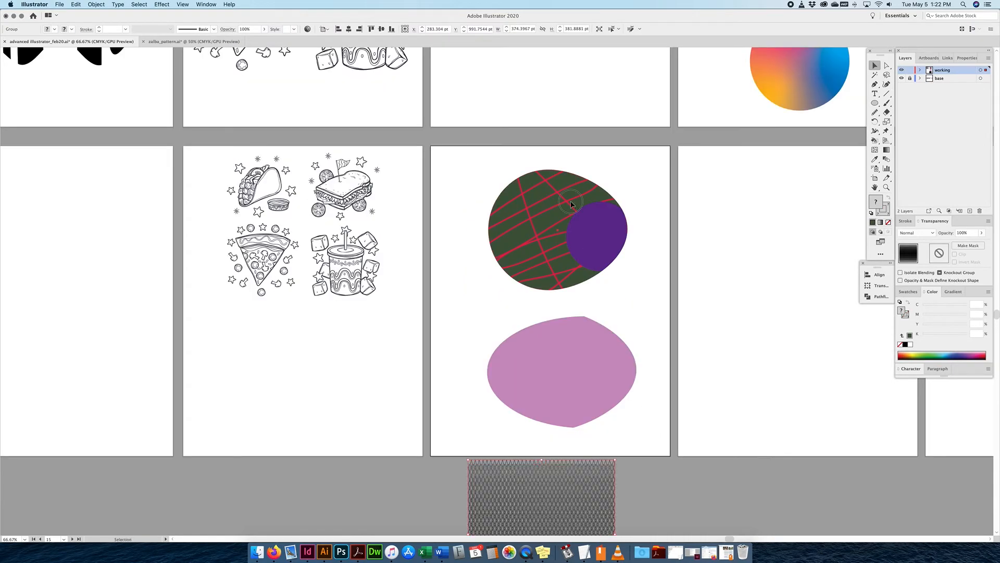
double_click(577, 179)
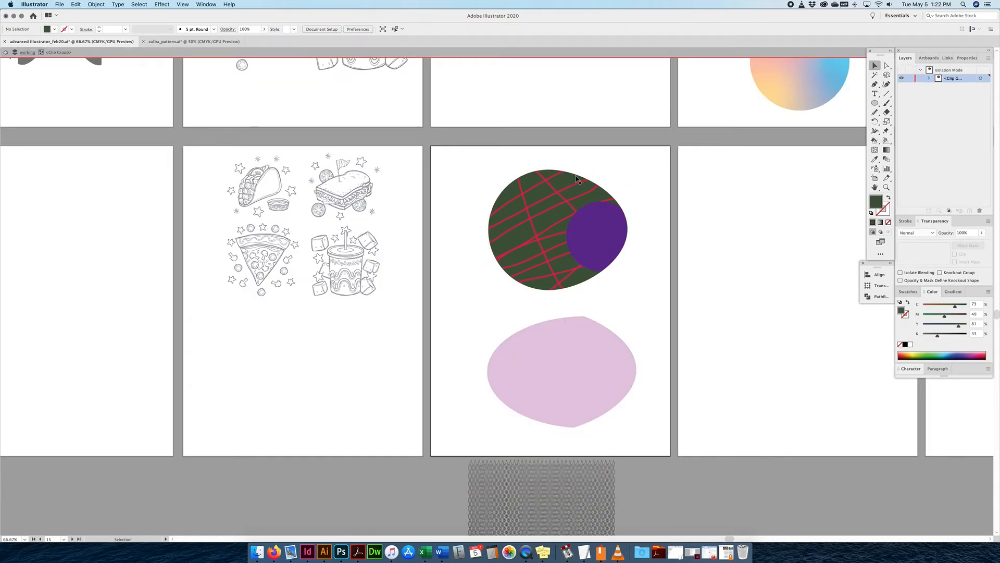
click(577, 179)
key(a)
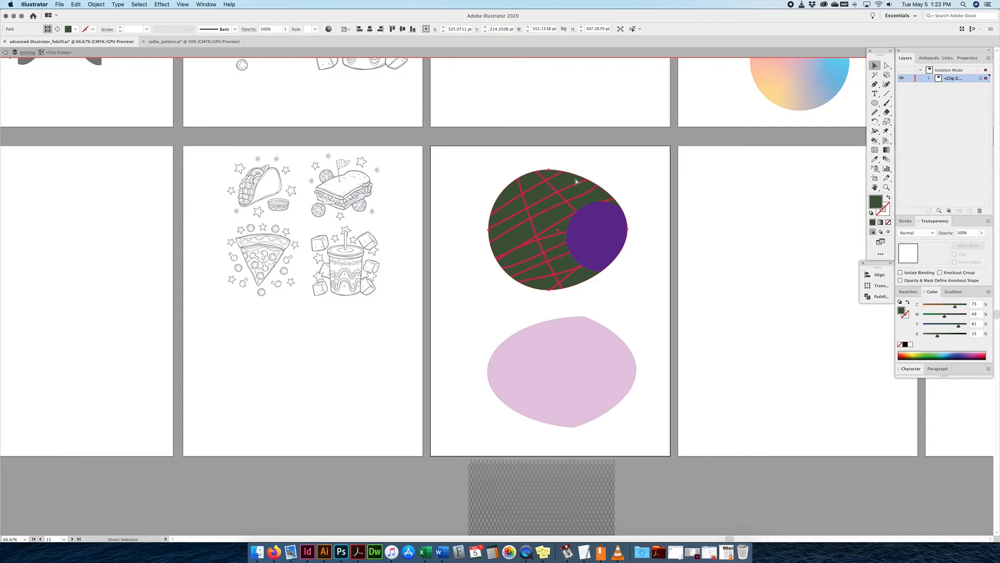
key(super+v)
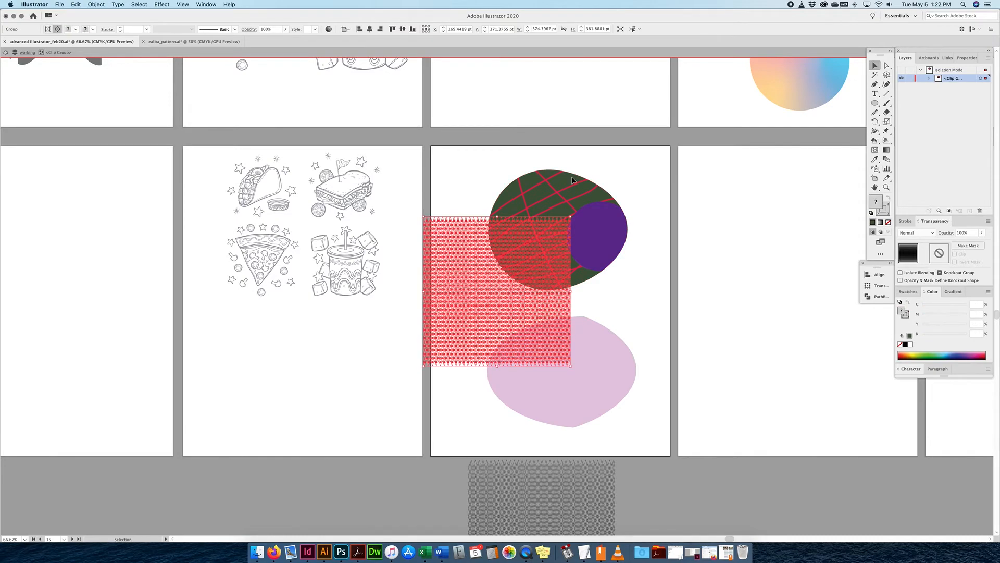
Step: Move the pasted mesh pattern over the green shape so it covers the clipped area, and leave isolation mode
scroll(521, 260, right, 1)
drag(514, 297, 588, 232)
scroll(587, 232, right, 1)
click(643, 239)
double_click(643, 236)
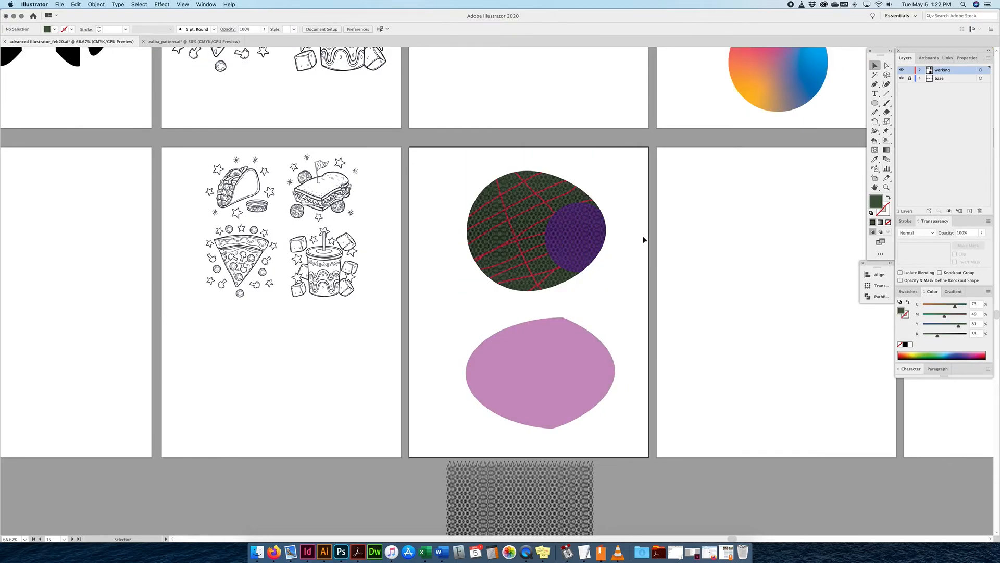
Step: Isolate the light purple shape's clip group and paste the mesh pattern into it with the clipping path selected
click(581, 369)
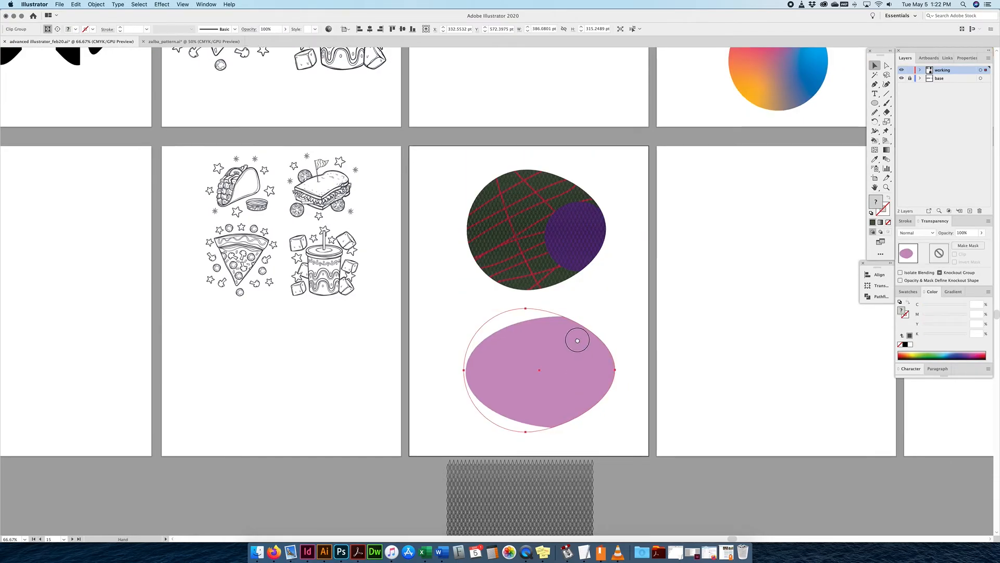
scroll(546, 137, down, 2)
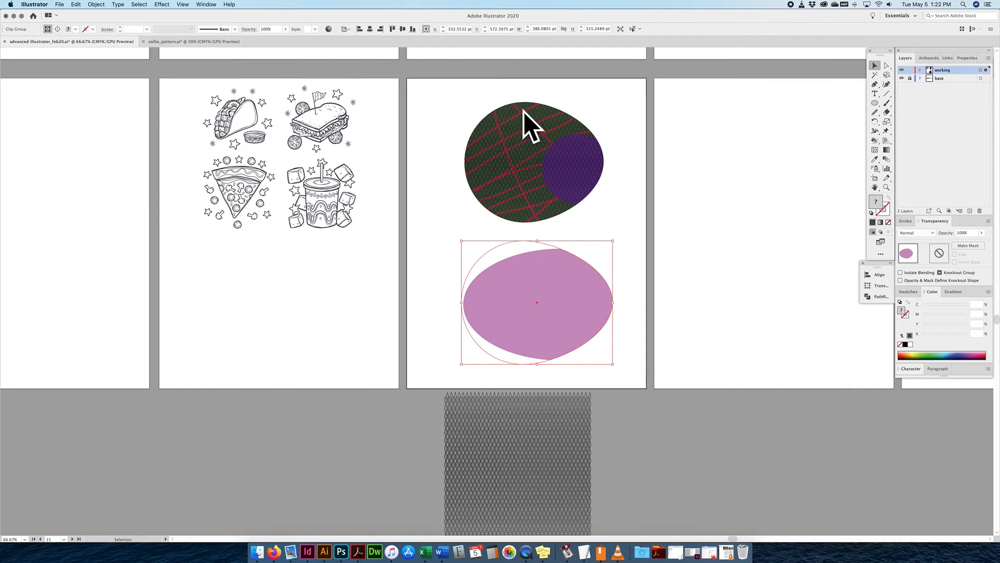
click(460, 245)
click(483, 259)
double_click(483, 259)
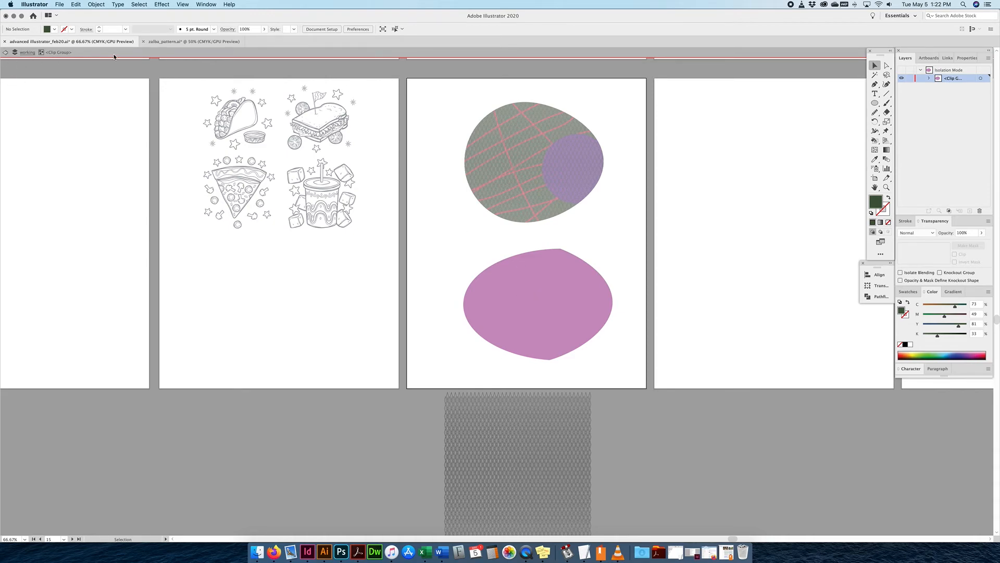
super+click(489, 255)
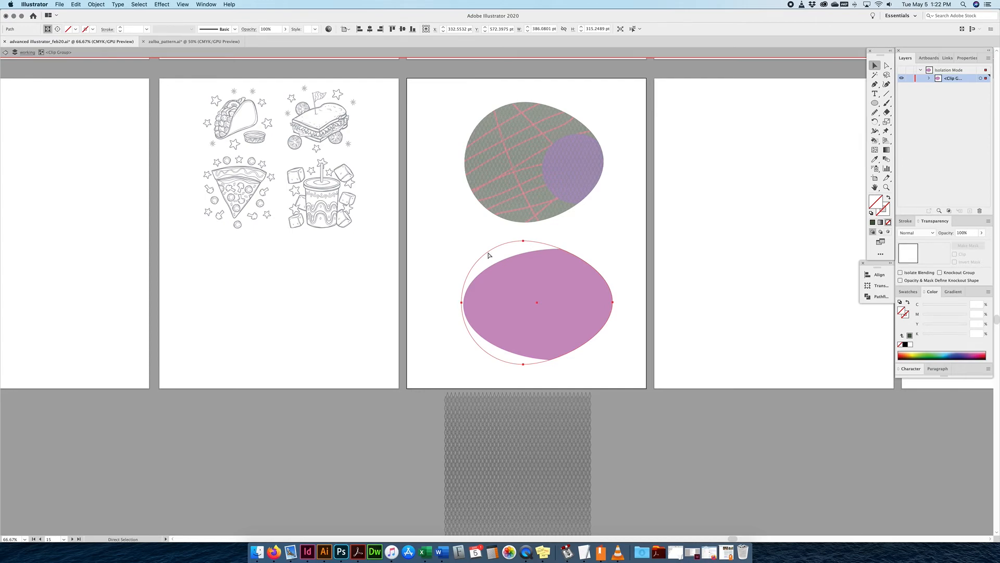
key(super+v)
Step: Position the mesh pattern over the light purple shape with the ellipse arranged behind it, and leave isolation mode
drag(536, 247, 577, 247)
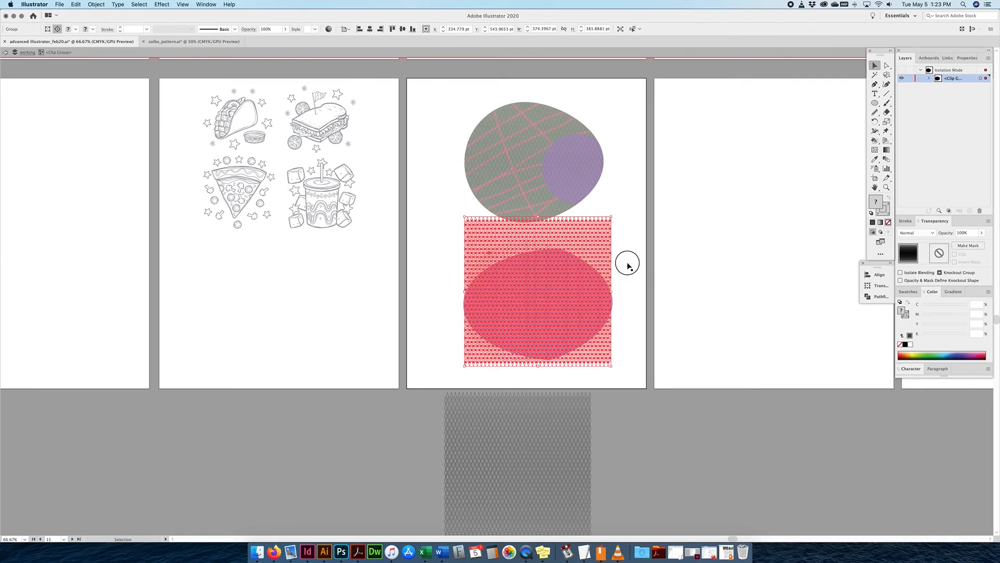
key(super+shift+bracketleft)
double_click(627, 239)
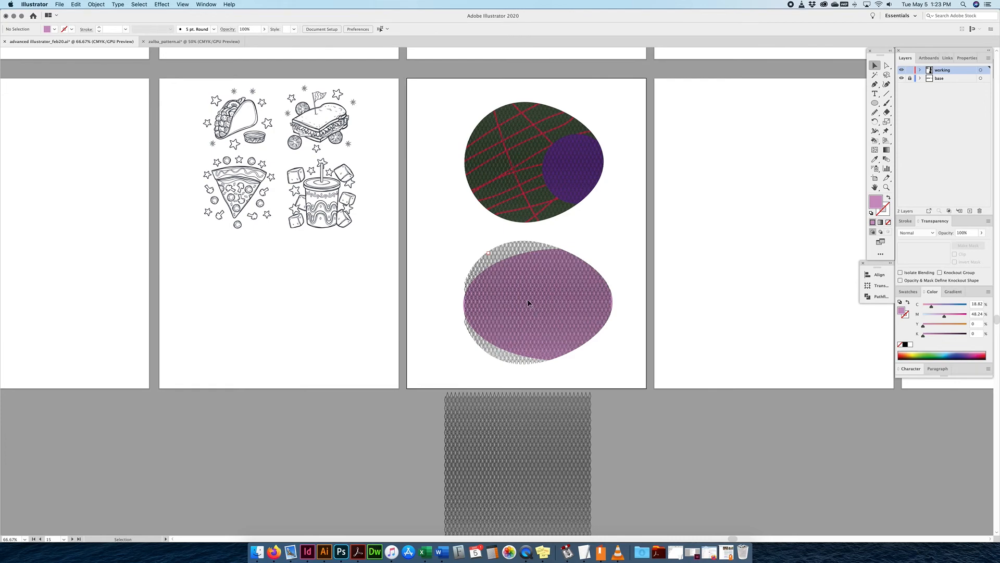
Step: Inside the green shape's clip group, recolor the mesh pattern's stroke yellow, and leave isolation mode
click(520, 266)
click(532, 143)
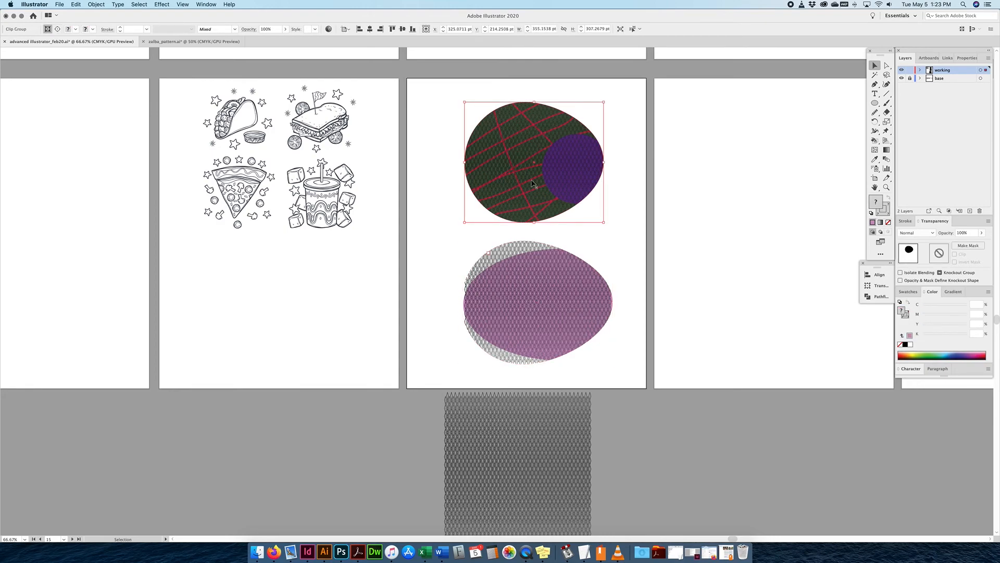
double_click(556, 129)
click(554, 125)
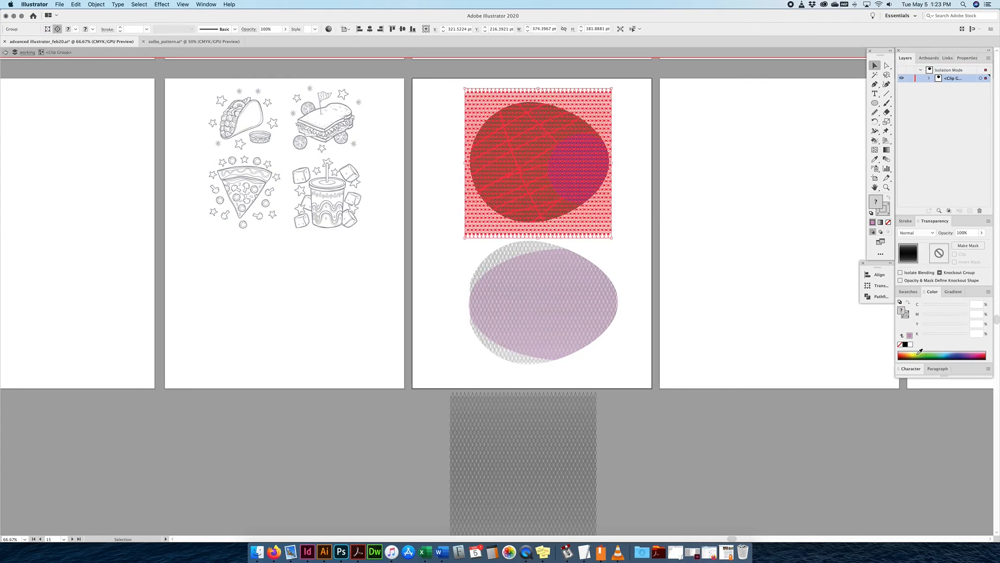
click(909, 320)
click(918, 356)
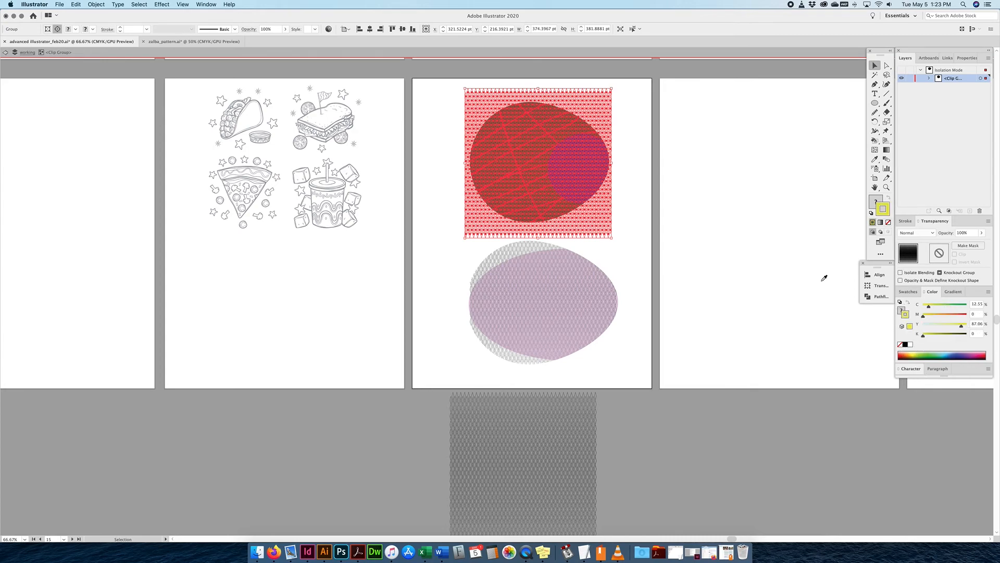
click(629, 126)
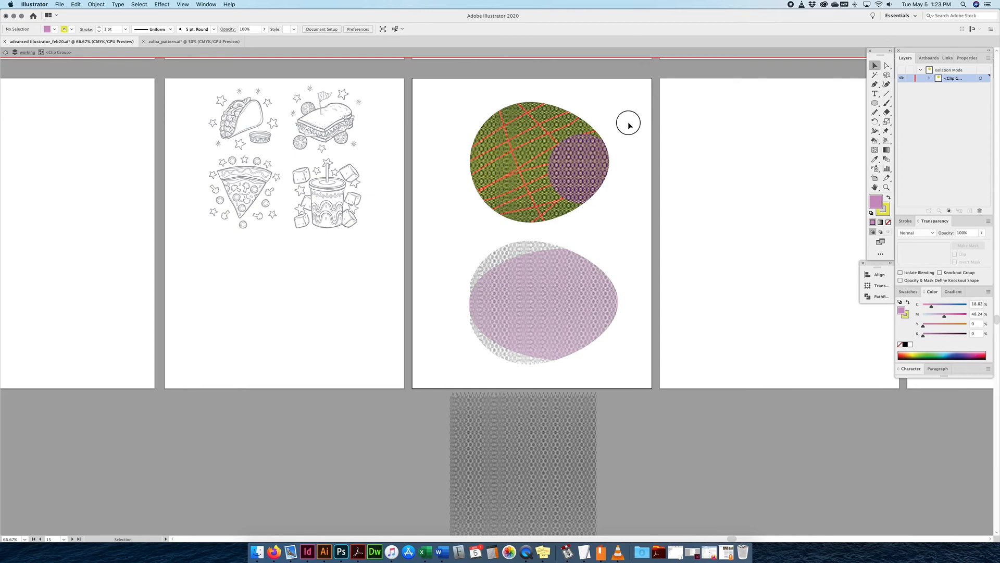
double_click(628, 123)
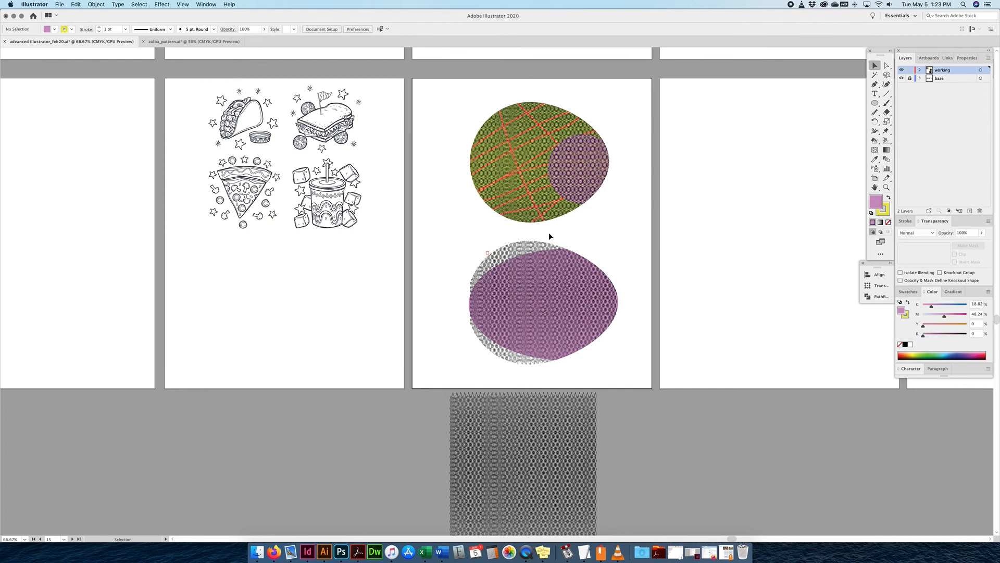
click(887, 65)
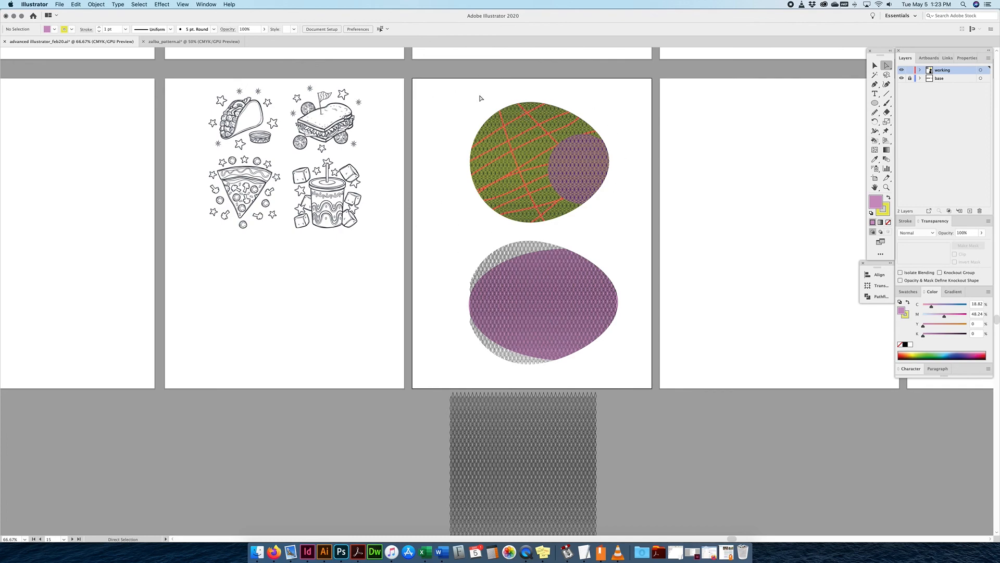
click(875, 66)
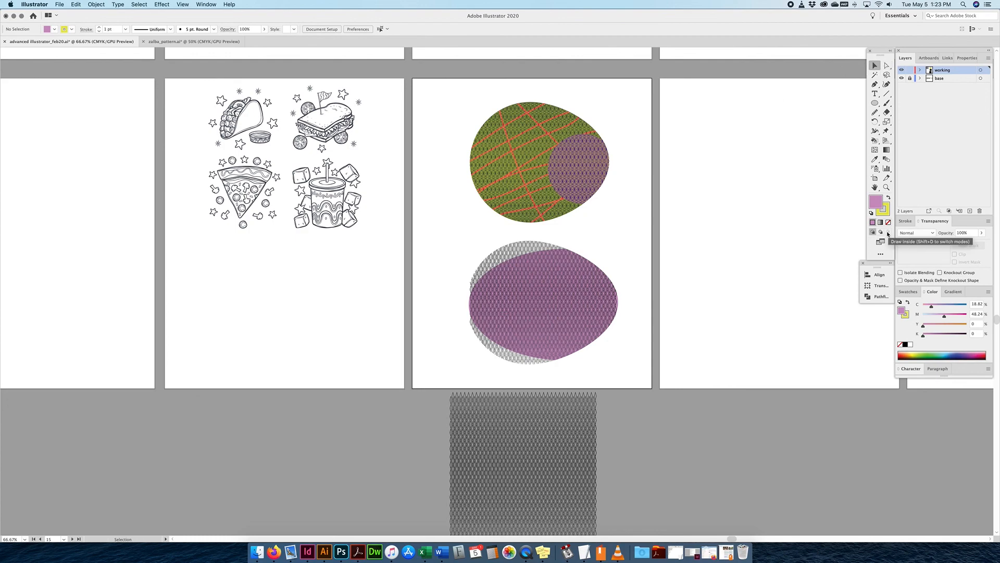